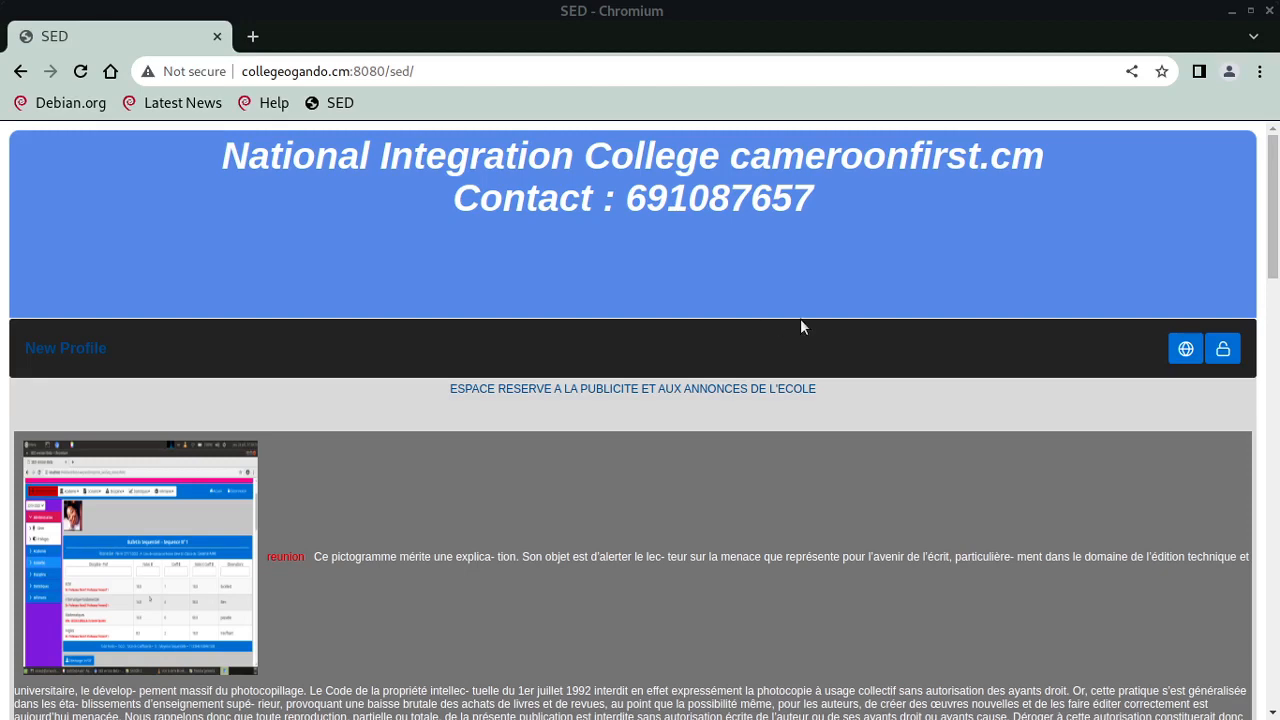
# - Sign in to SED with the user login and password
pyautogui.click(1222, 348)
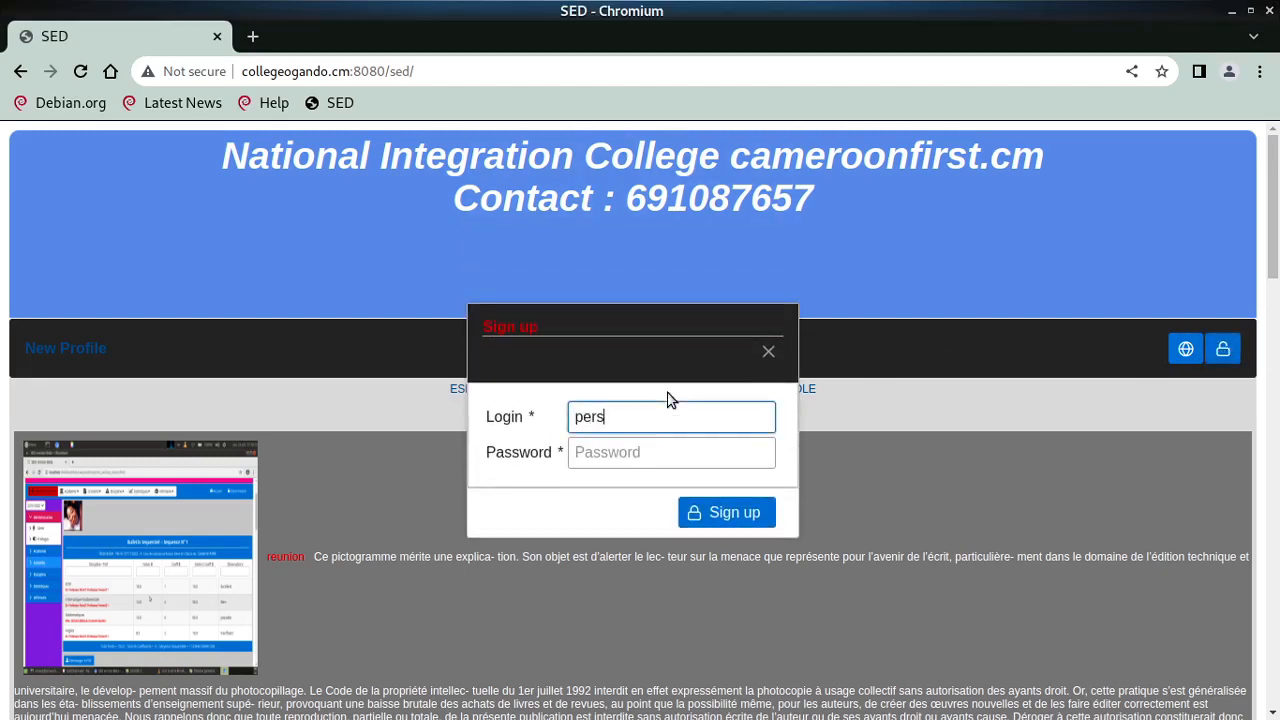
pyautogui.press('Tab')
pyautogui.press('Return')
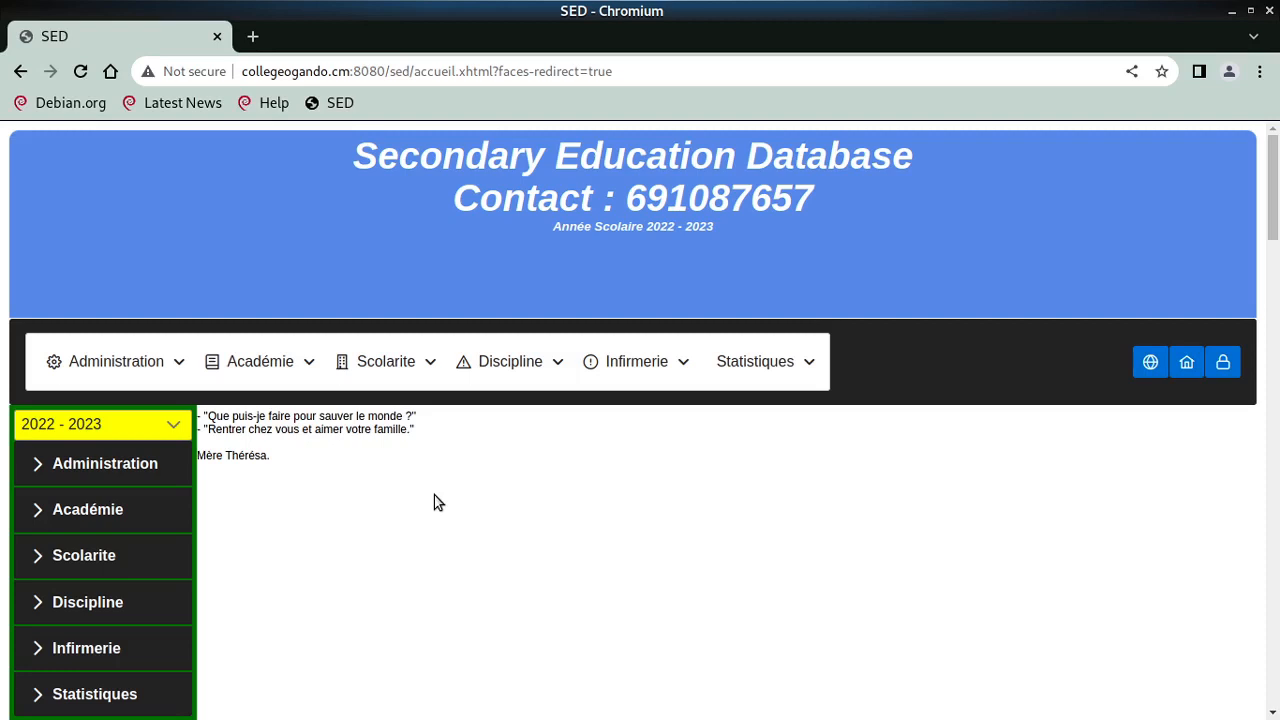
# - Show the Administration > Structure submenu with Disciplines, Classe and Année Scolaire
pyautogui.doubleClick(246, 455)
pyautogui.moveTo(148, 368)
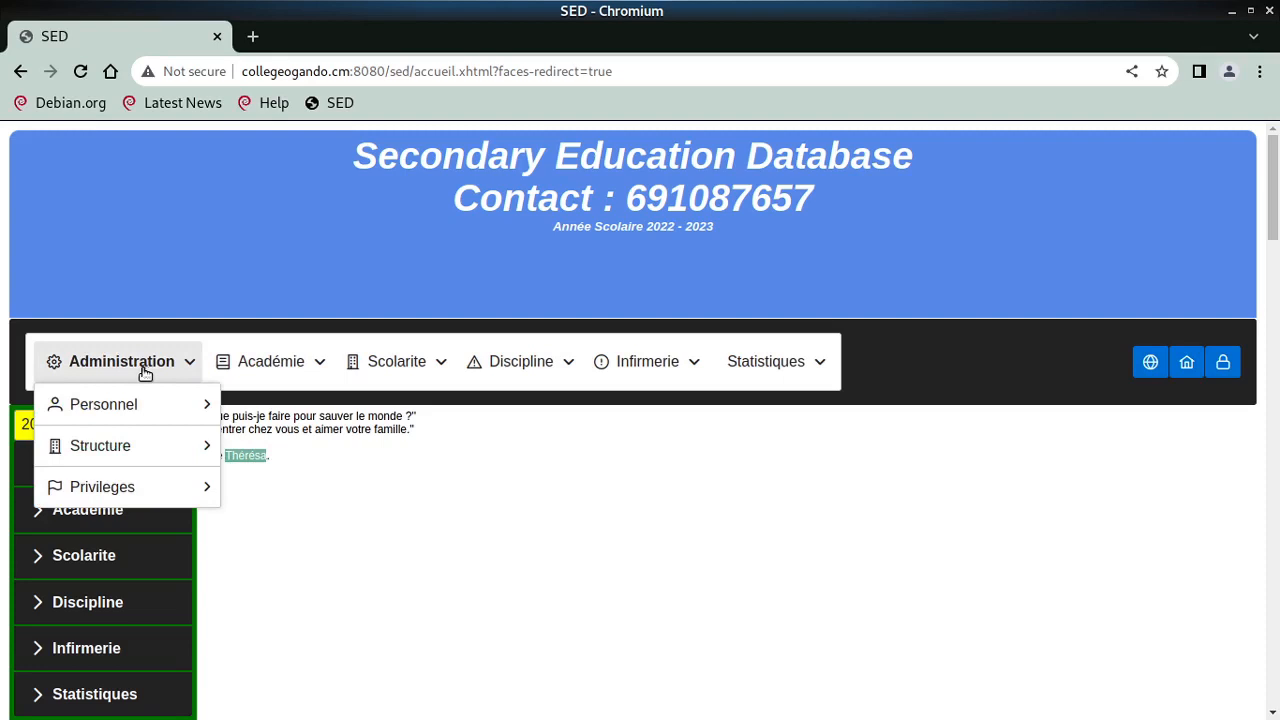
pyautogui.moveTo(147, 446)
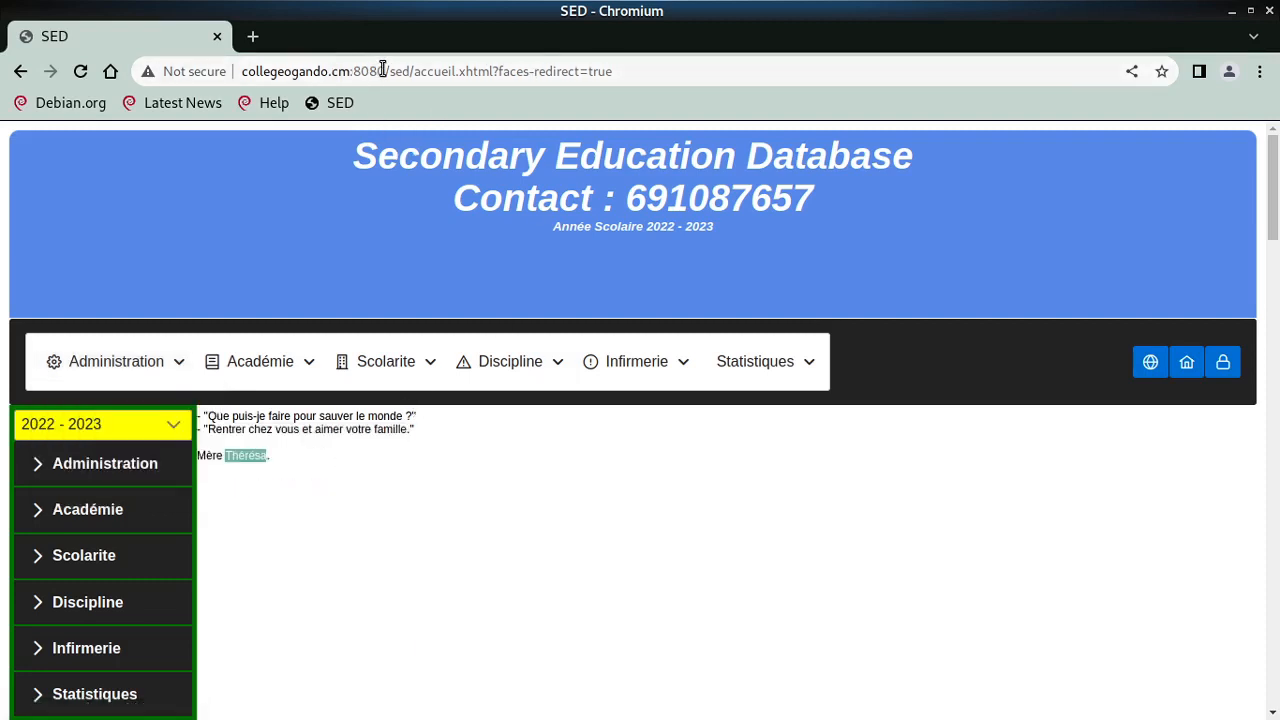
# - Highlight the server address, then log out of SED to the college's public page
pyautogui.moveTo(383, 71); pyautogui.dragTo(242, 71)
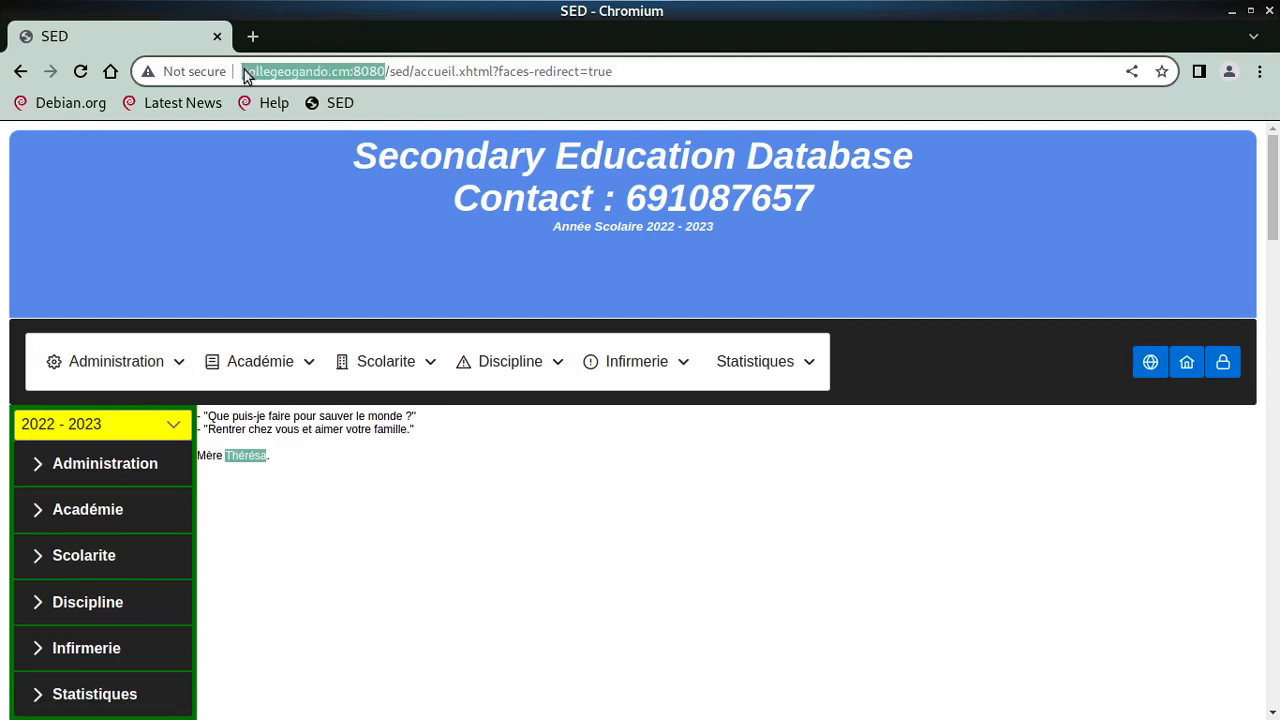
pyautogui.click(242, 71)
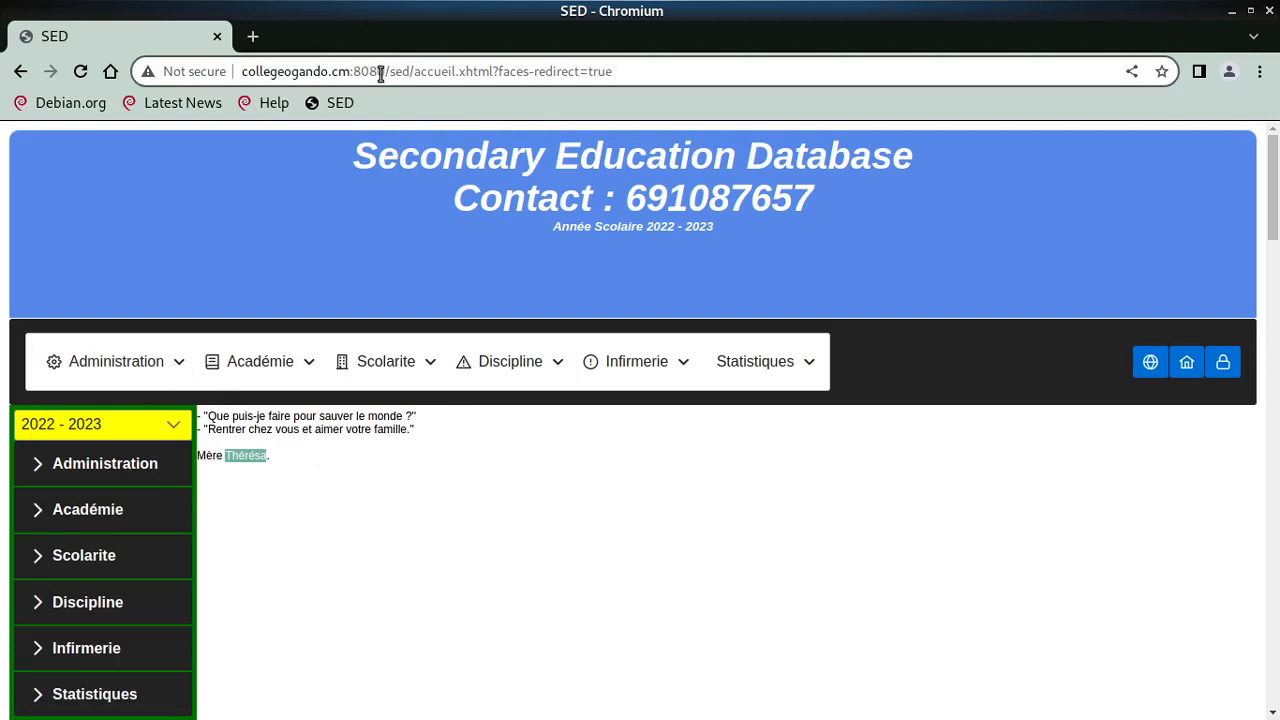
pyautogui.moveTo(384, 71); pyautogui.dragTo(237, 74)
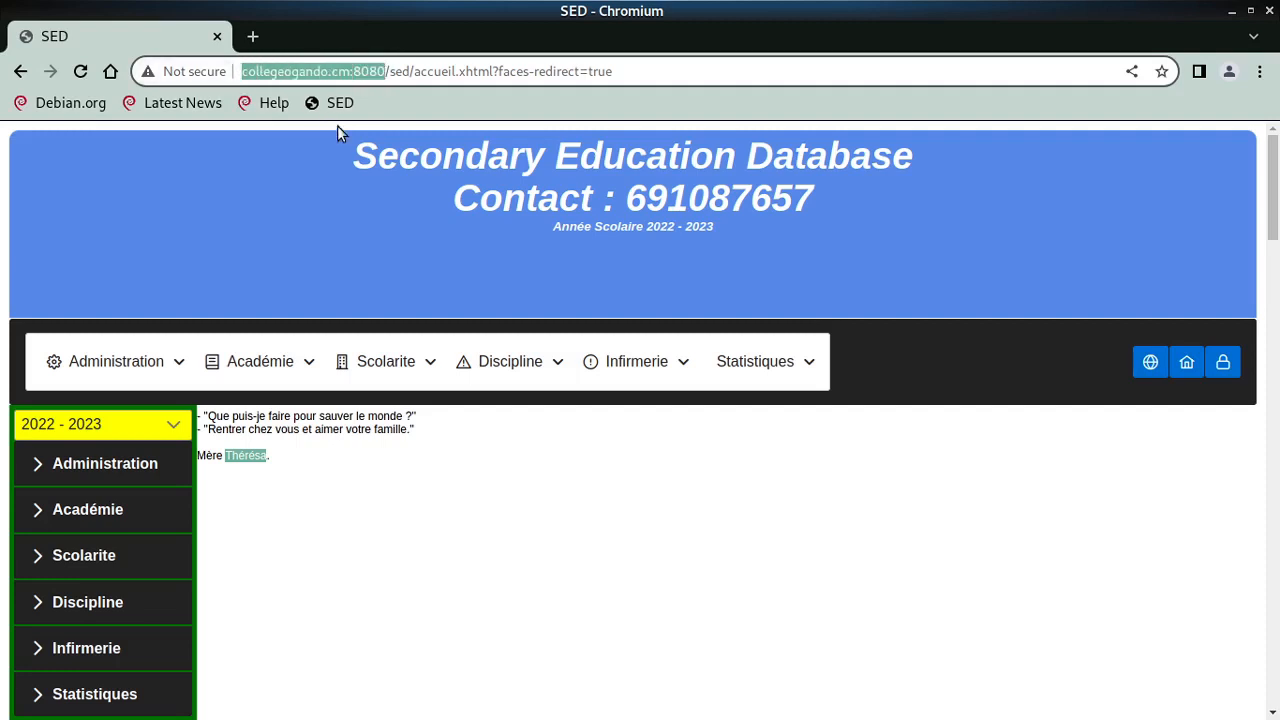
pyautogui.click(385, 361)
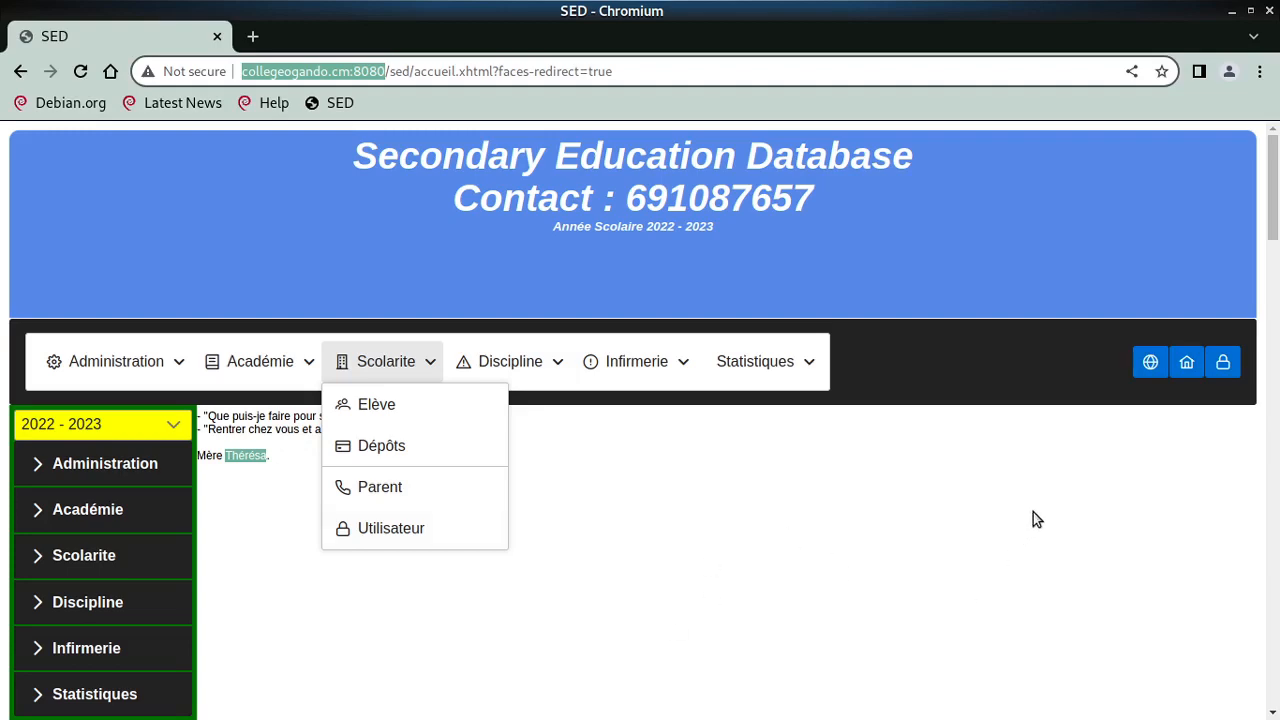
pyautogui.click(1229, 373)
# - Sign back in to SED with the user login and password
pyautogui.scroll(-3, 761, 450)
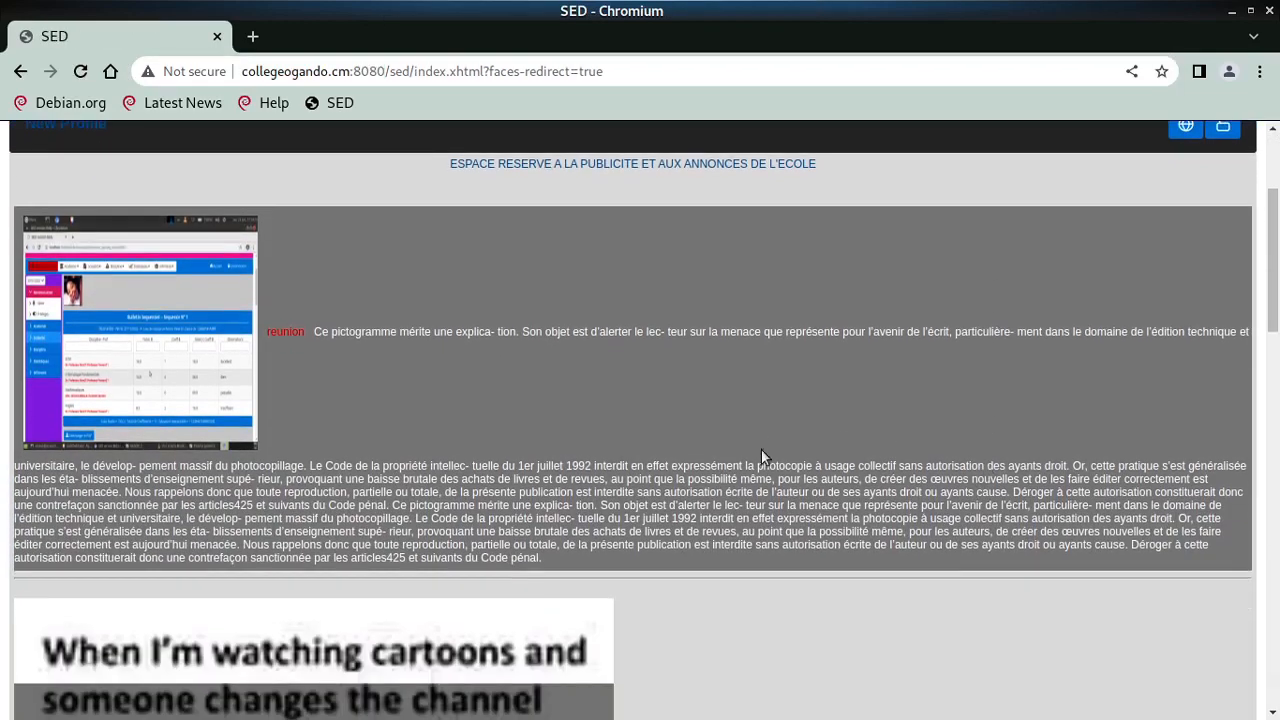
pyautogui.scroll(3, 689, 472)
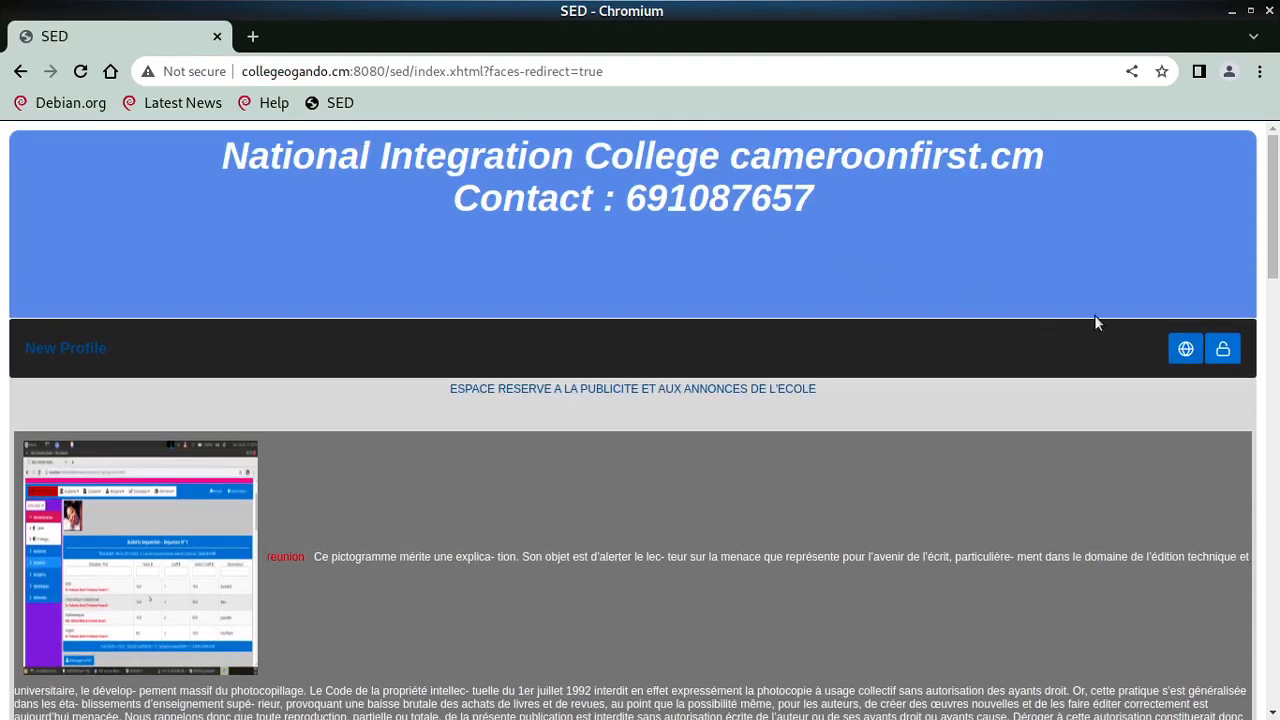
pyautogui.click(1223, 348)
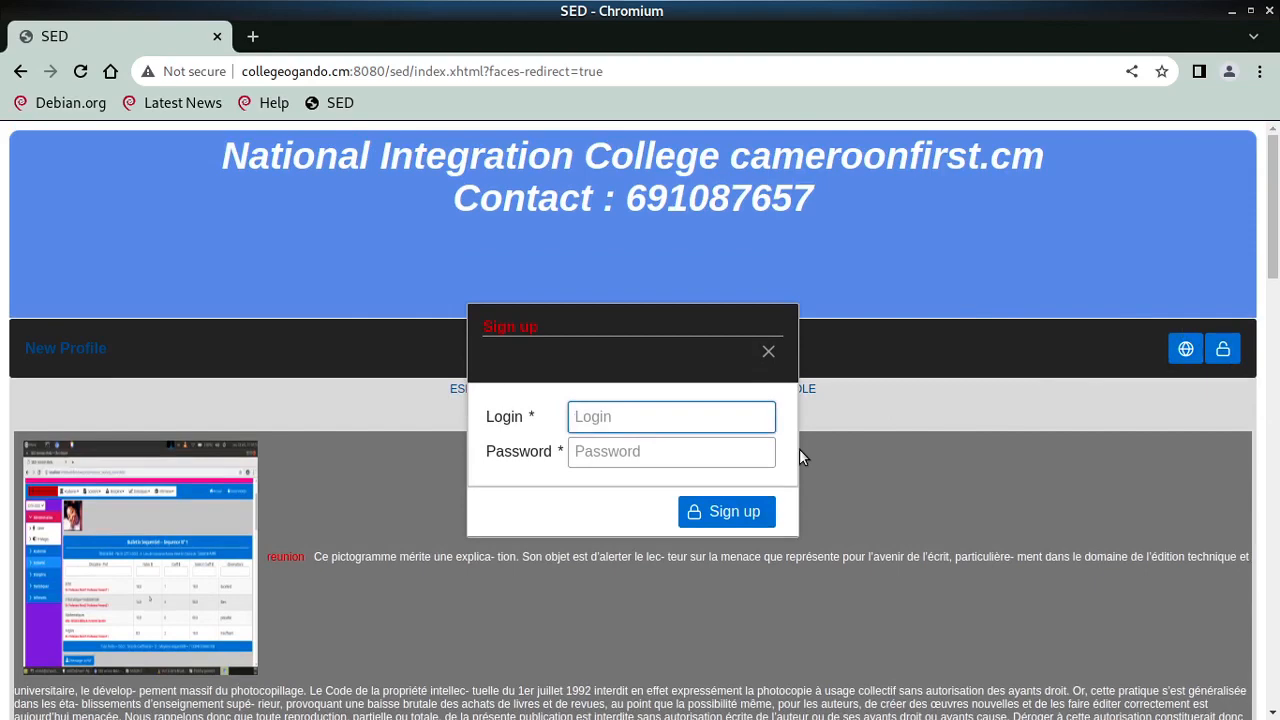
pyautogui.write('pers')
pyautogui.press('Tab')
pyautogui.write('***')
pyautogui.press('Return')
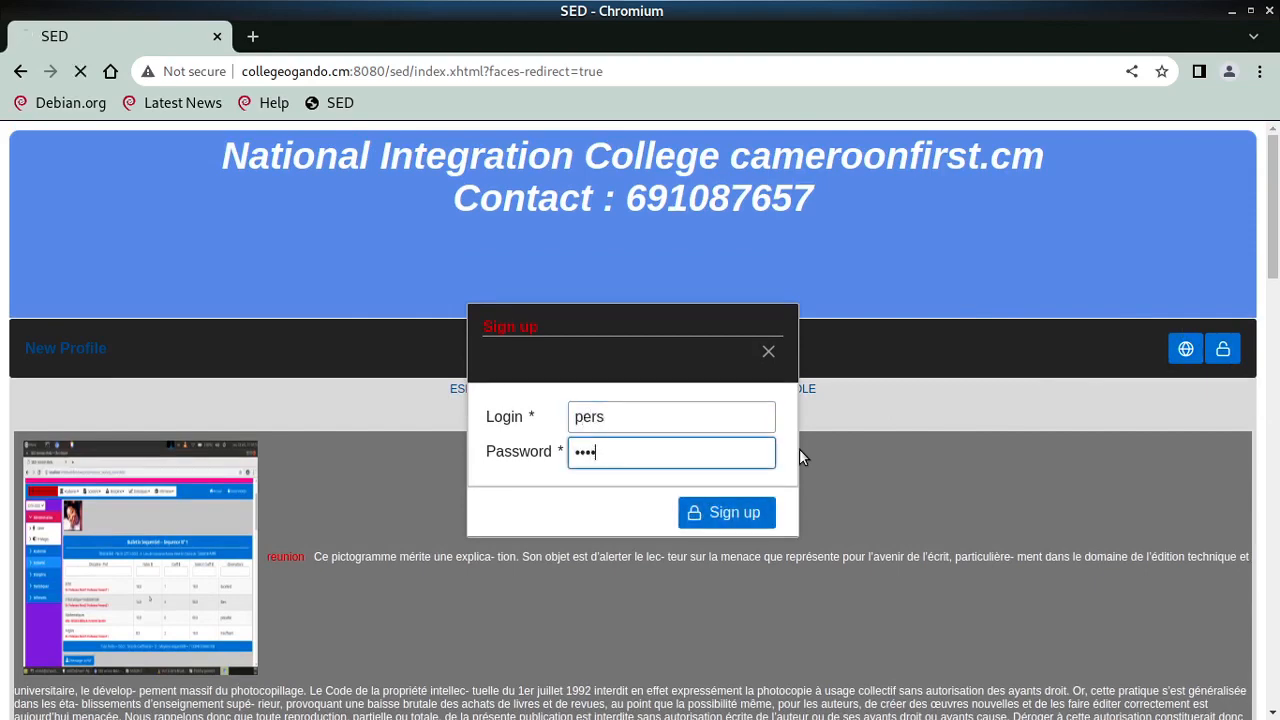
# - Go to the Disciplines page and start a Nouvelle Discipline, opening the name list
pyautogui.click(123, 366)
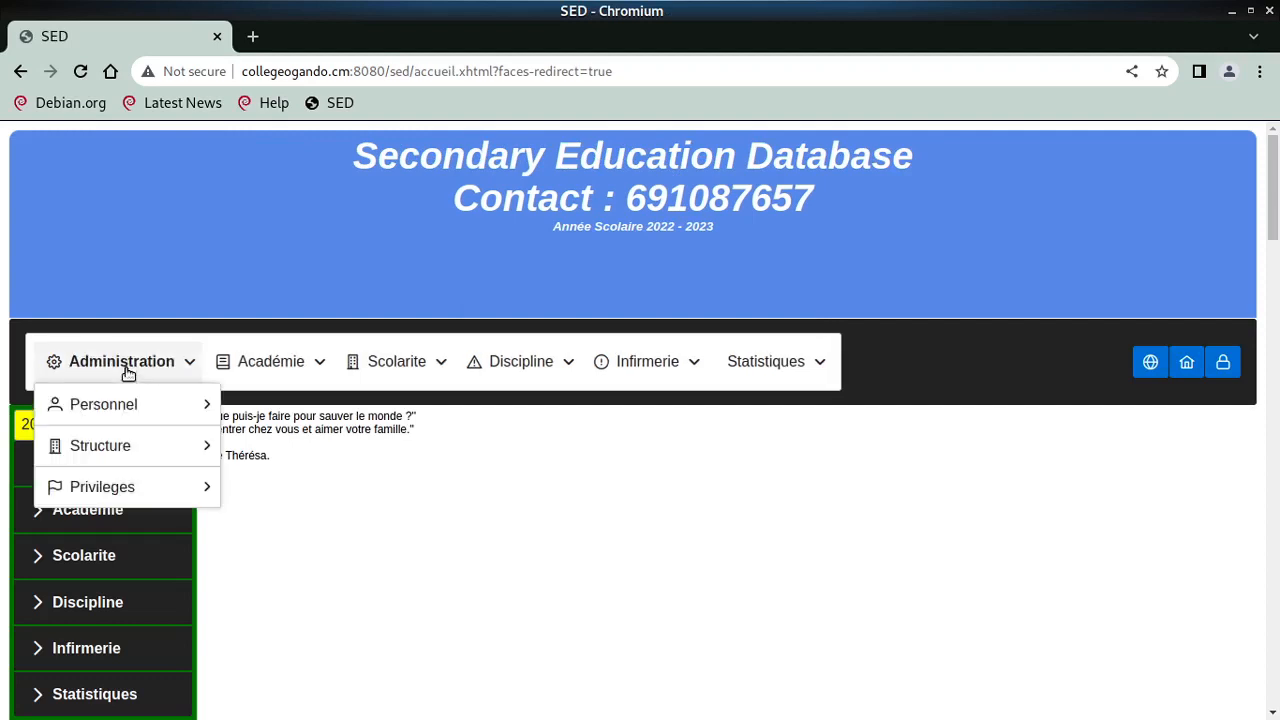
pyautogui.moveTo(175, 452)
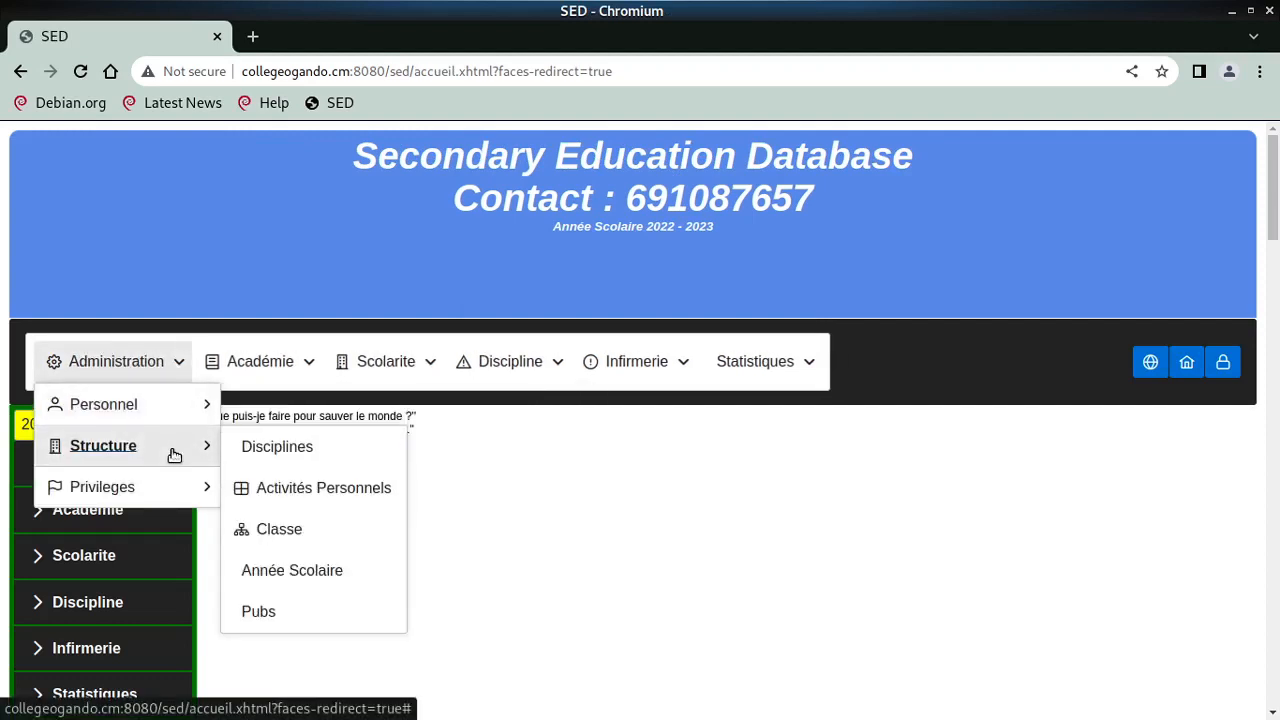
pyautogui.click(310, 446)
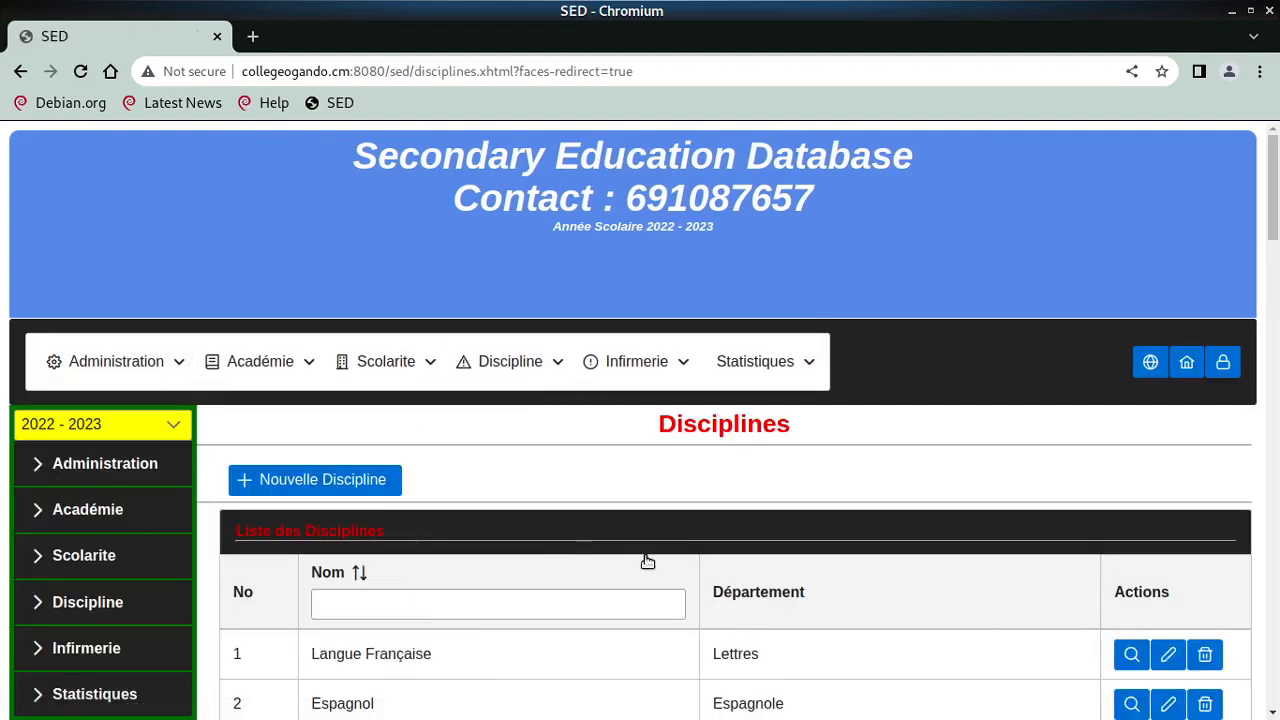
pyautogui.scroll(-2, 650, 558)
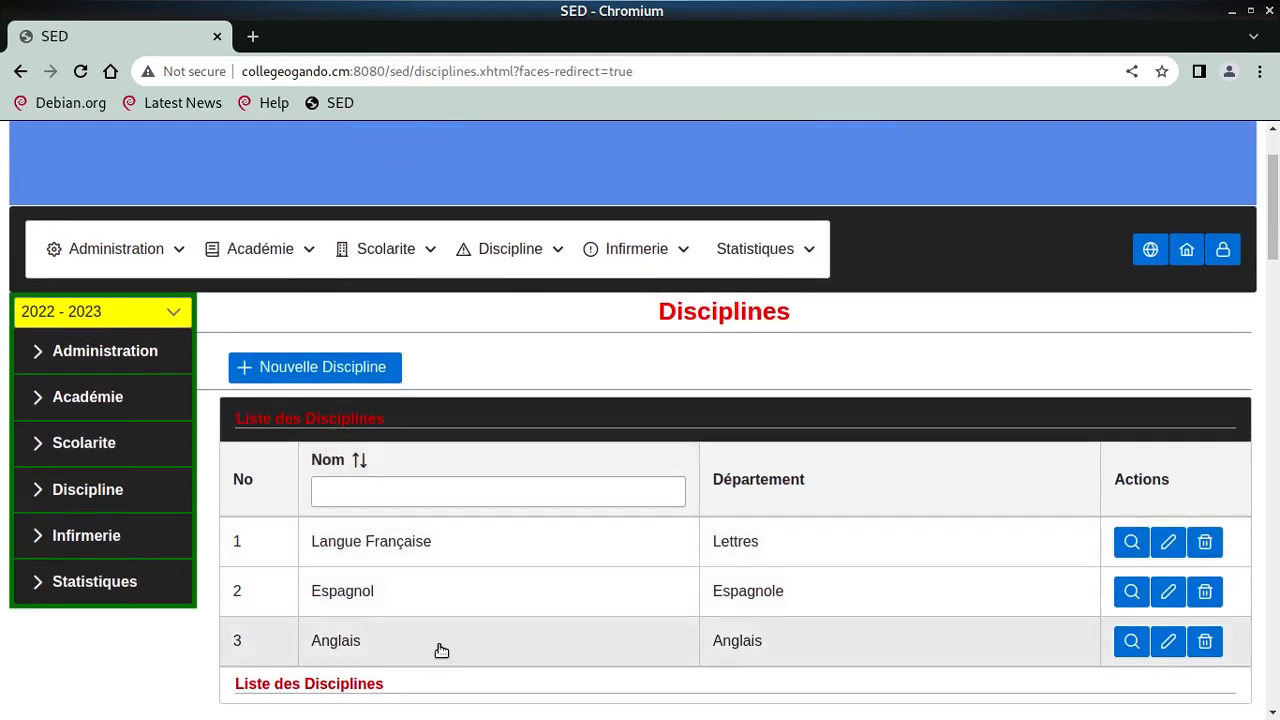
pyautogui.scroll(-2, 437, 649)
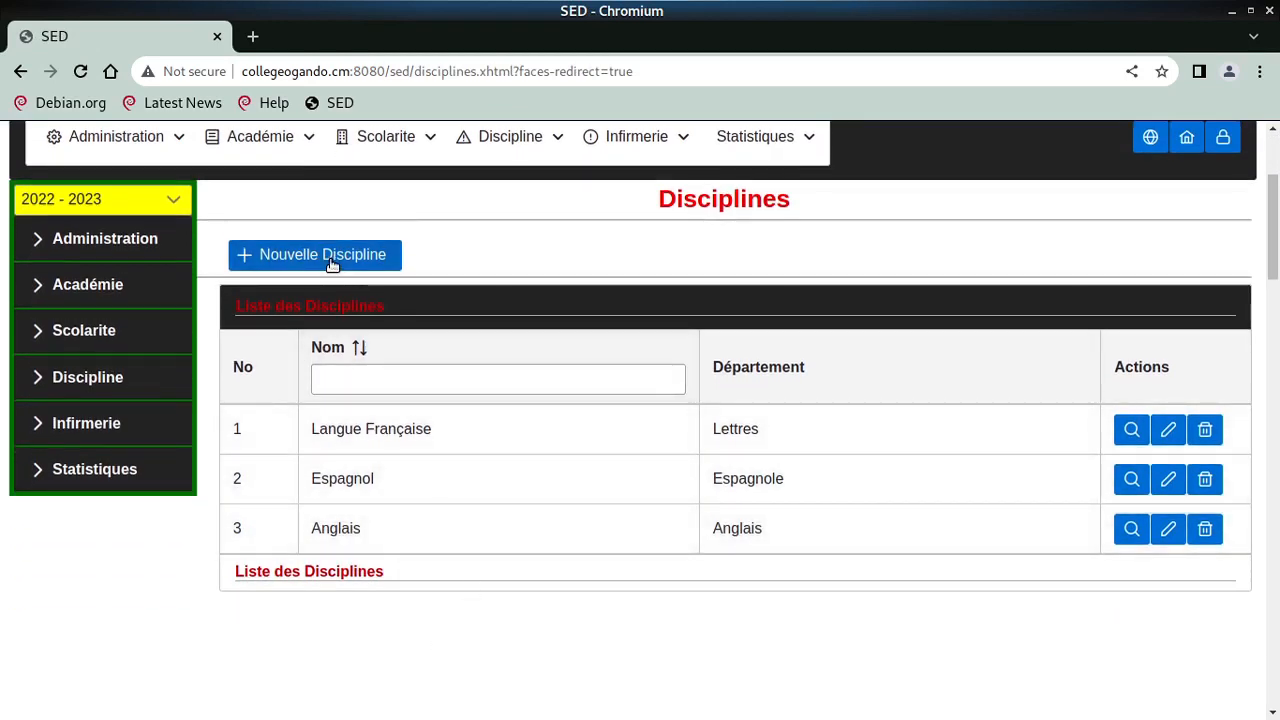
pyautogui.click(328, 259)
pyautogui.click(667, 428)
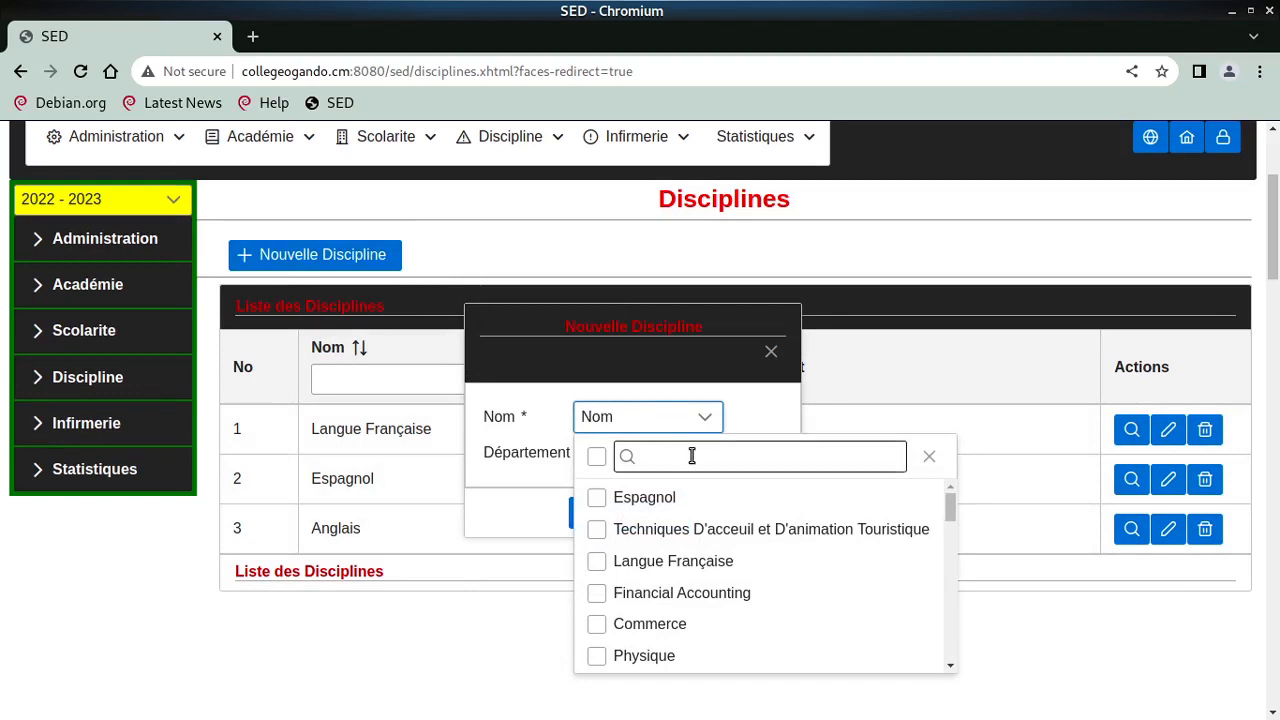
# - Save a Littérature discipline with Département Lettres
pyautogui.click(692, 457)
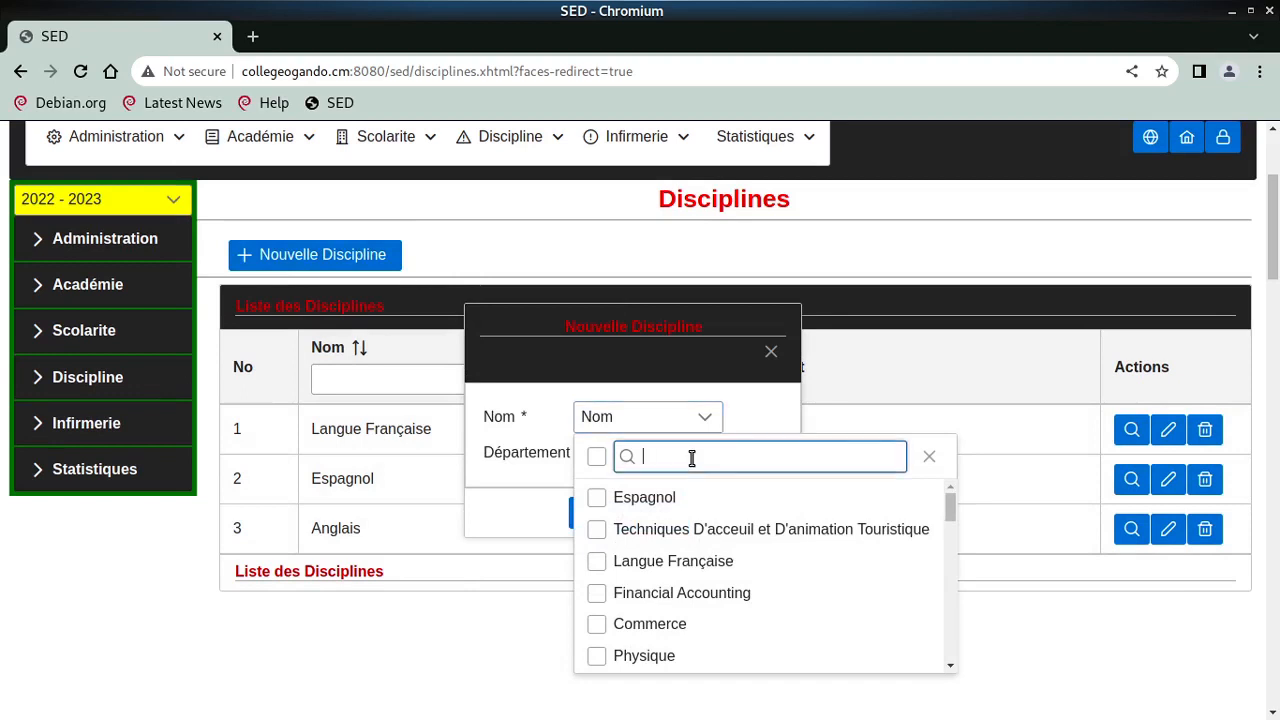
pyautogui.write('li')
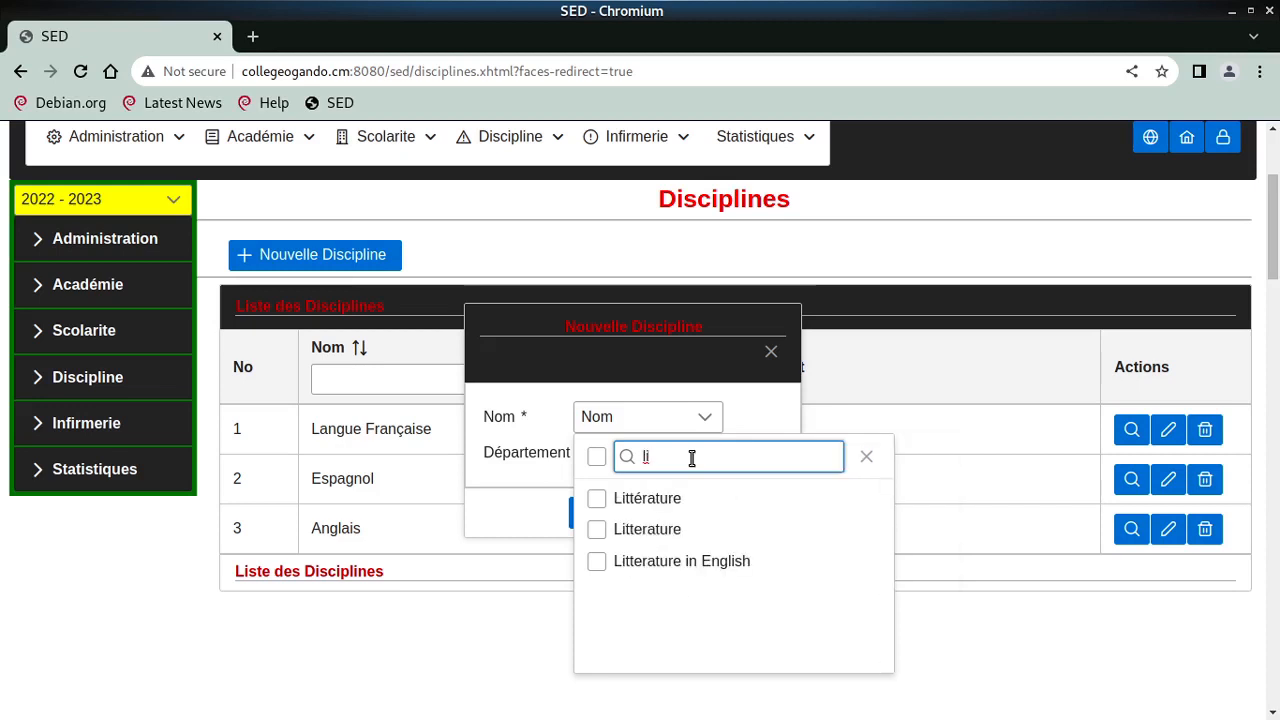
pyautogui.press('BackSpace')
pyautogui.press('BackSpace')
pyautogui.scroll(-5, 720, 585)
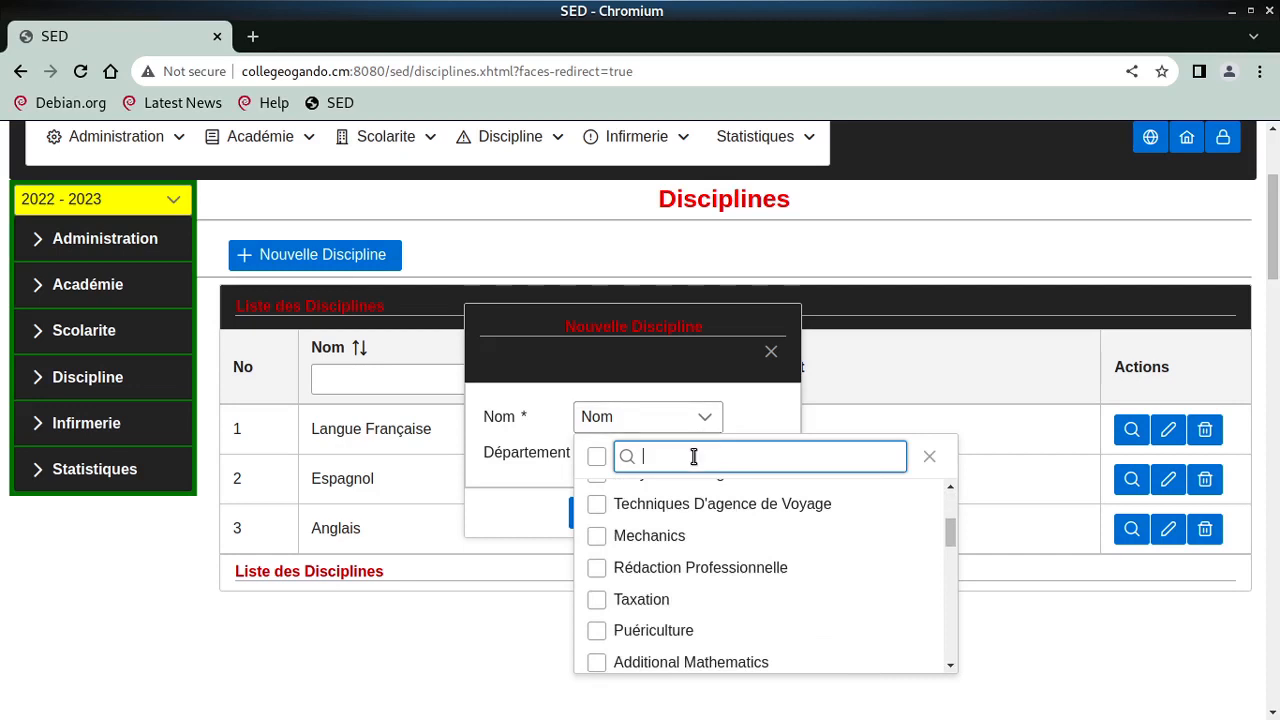
pyautogui.write('lit')
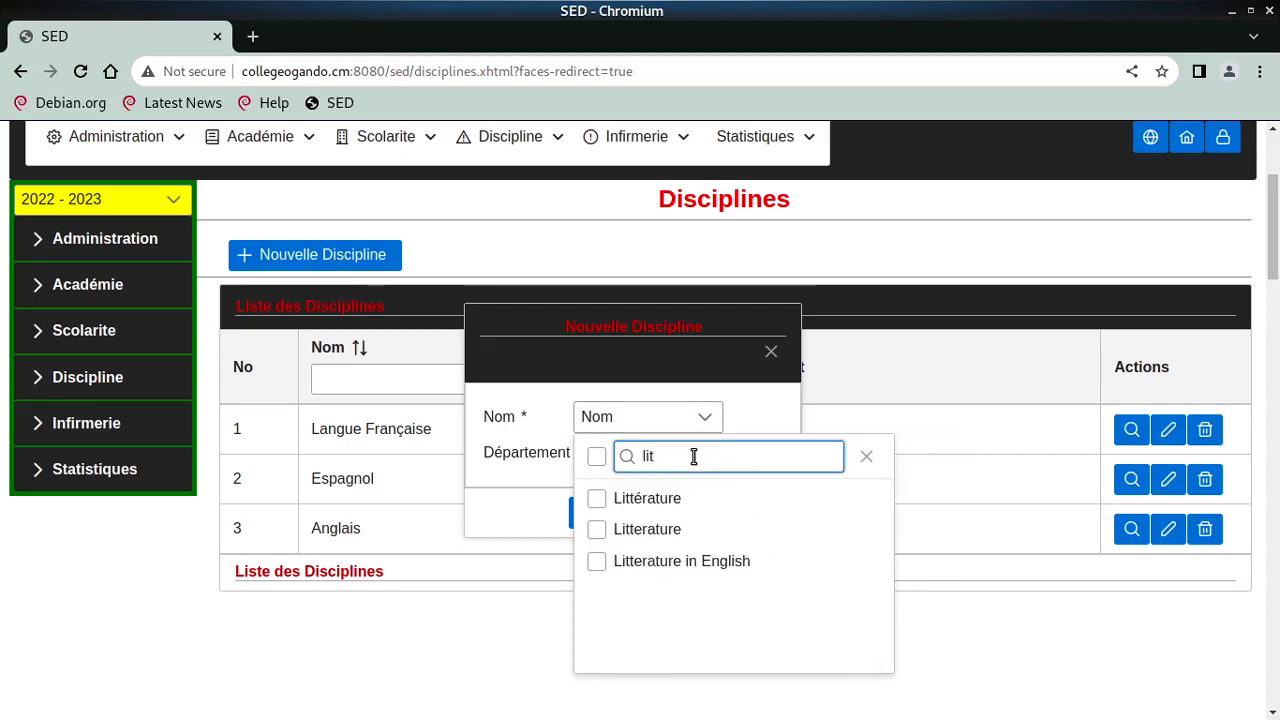
pyautogui.write('t')
pyautogui.click(646, 503)
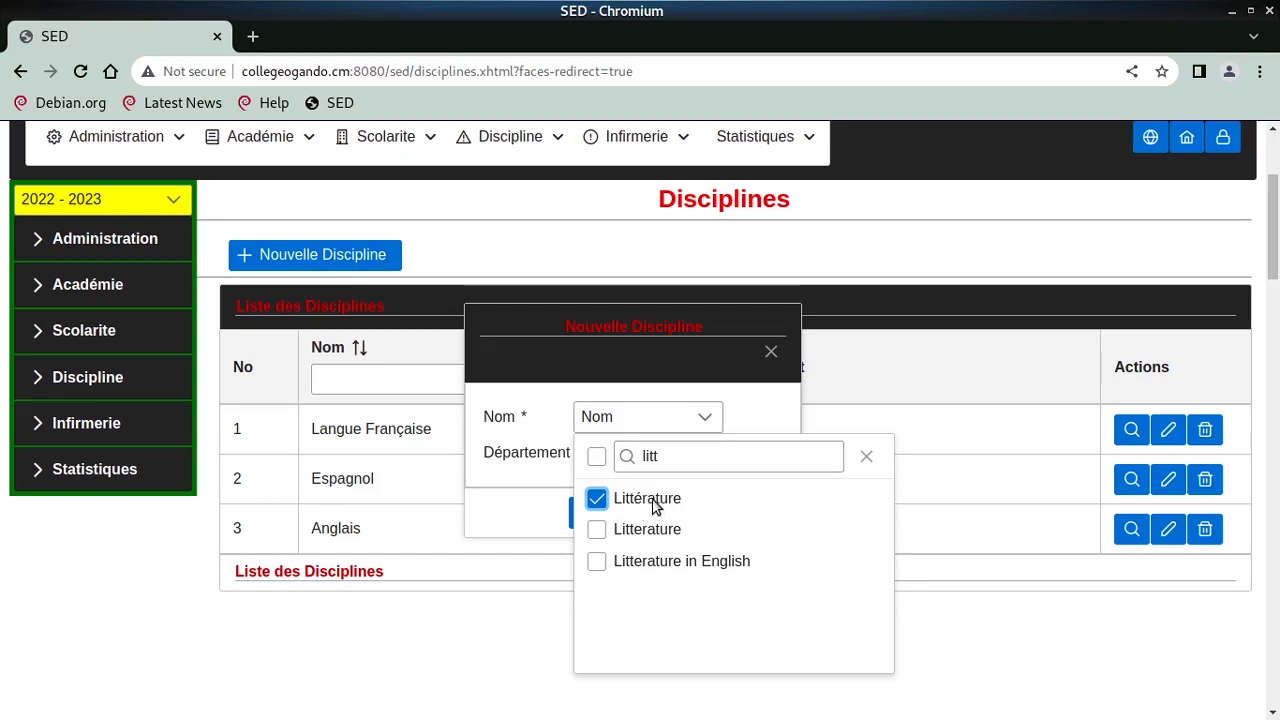
pyautogui.click(614, 451)
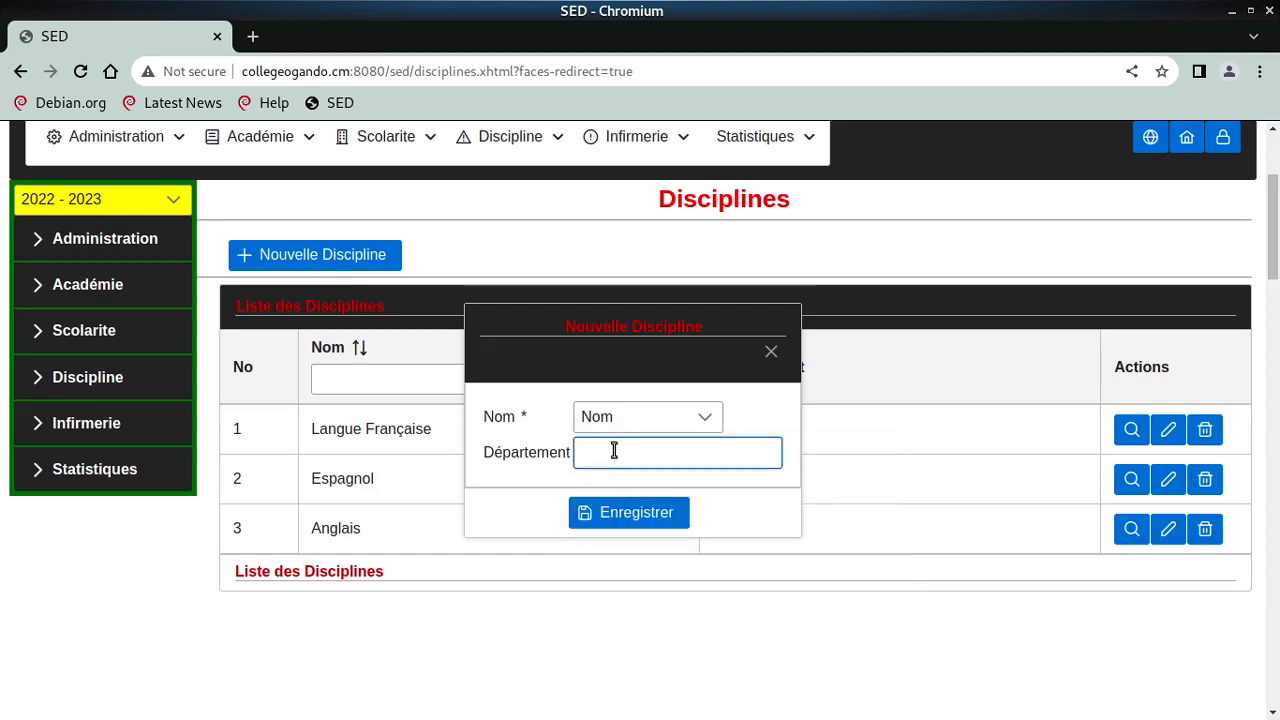
pyautogui.write('Lettres')
pyautogui.click(643, 423)
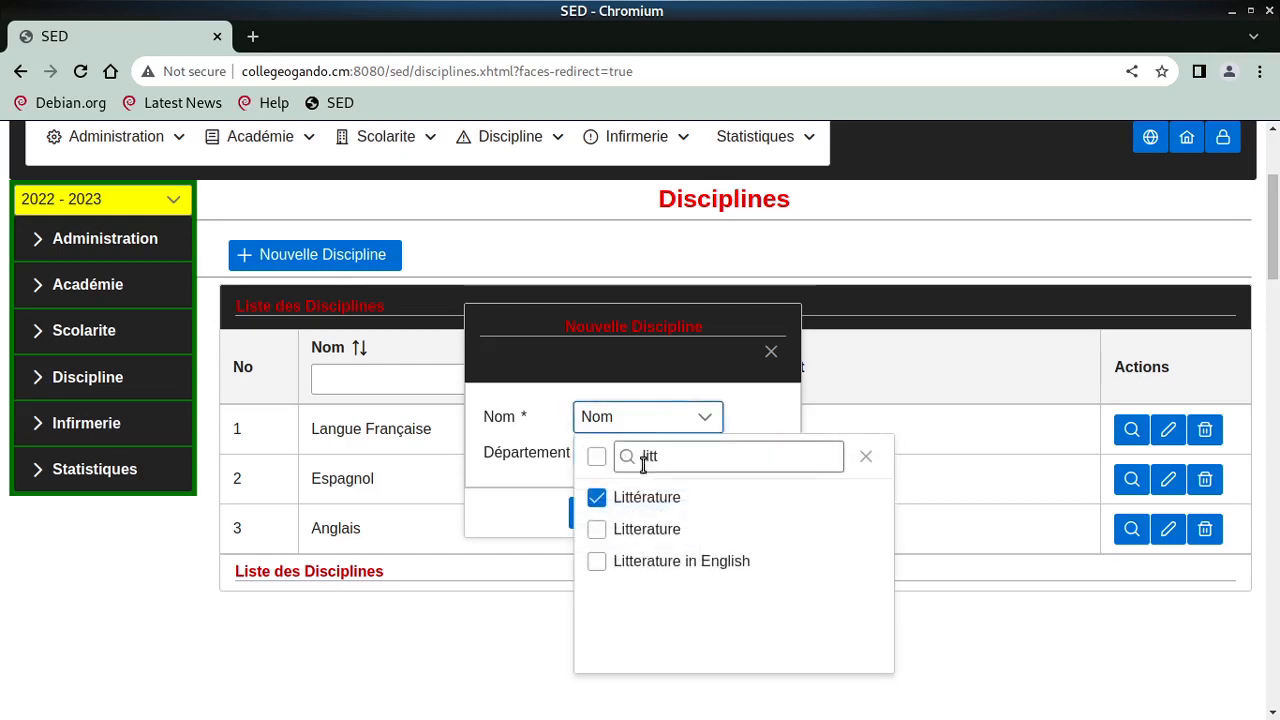
pyautogui.click(535, 431)
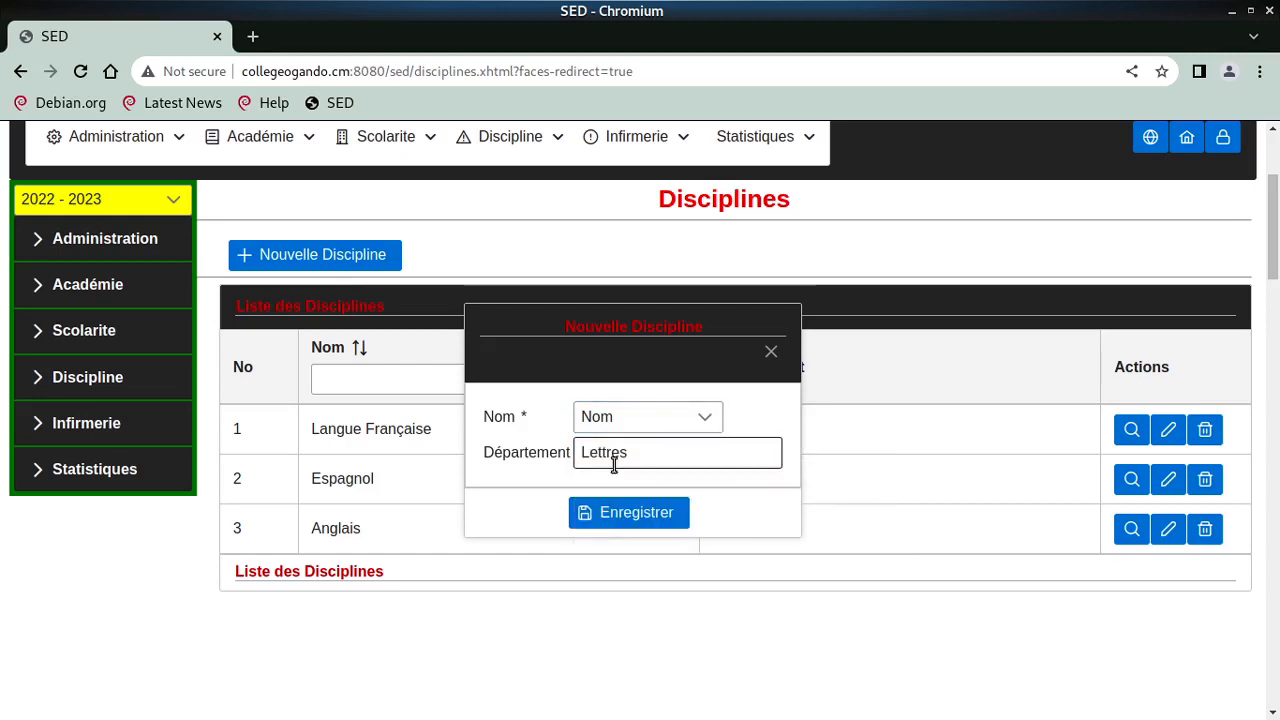
pyautogui.click(628, 516)
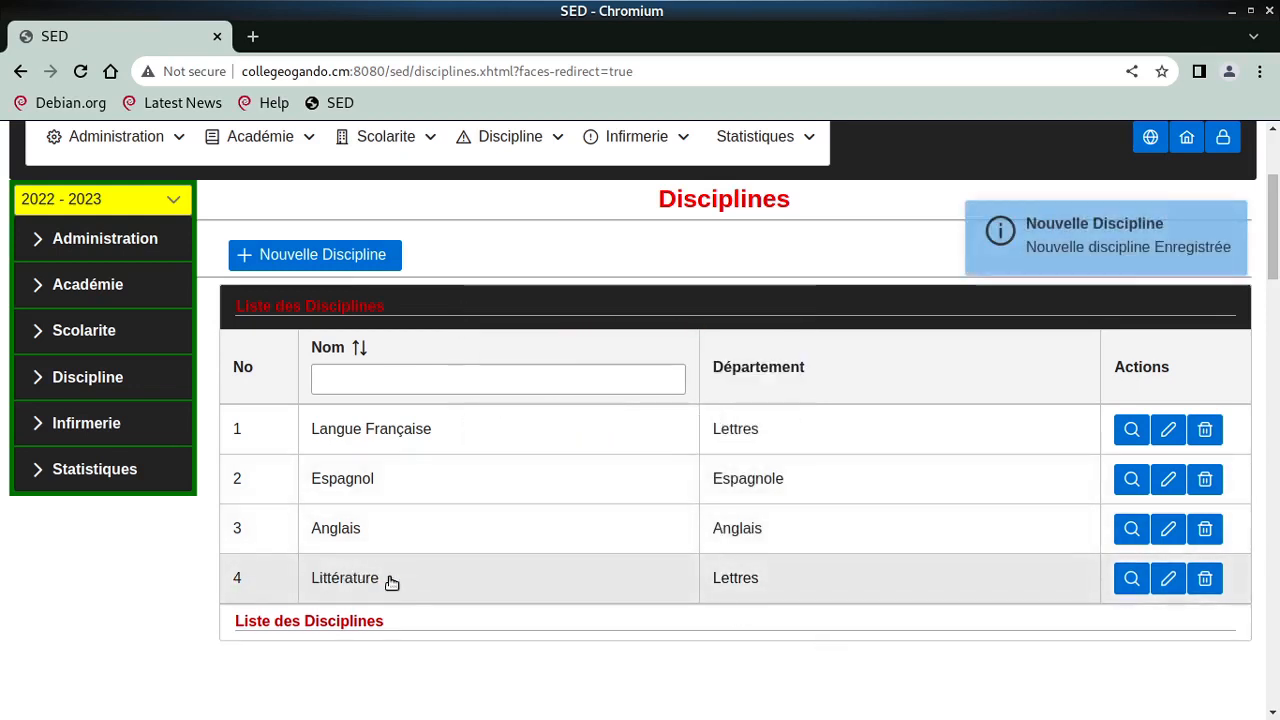
# - Go to the Activités Personnels page listing the existing staff activities
pyautogui.scroll(2, 220, 387)
pyautogui.moveTo(115, 255)
pyautogui.moveTo(137, 335)
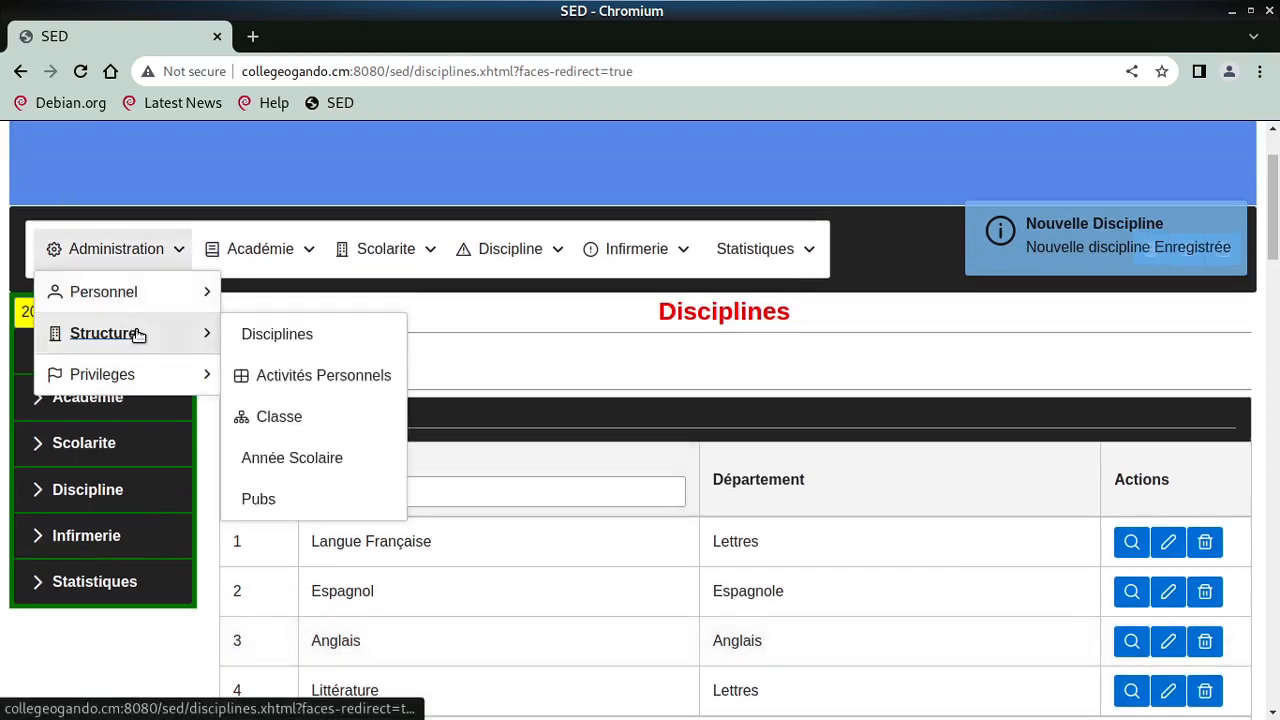
pyautogui.click(295, 375)
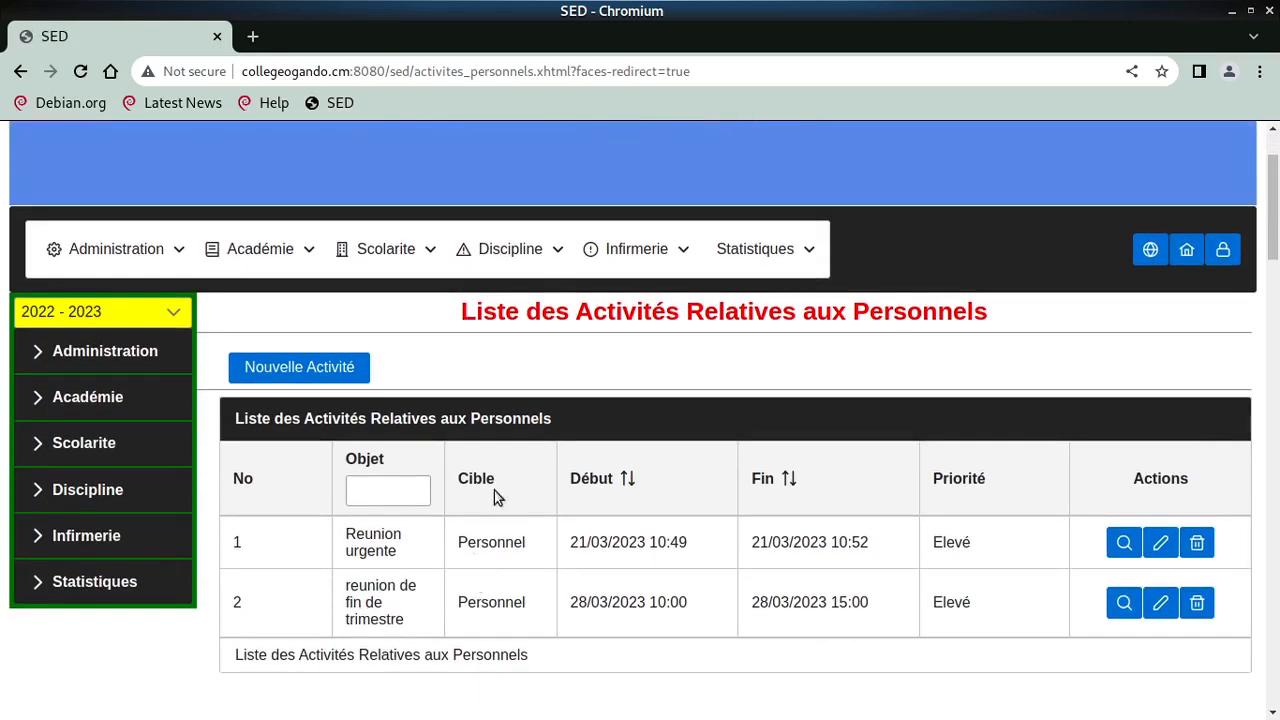
# - Start a new activity targeting Personnel, beginning 29/03/2023 at 10:00
pyautogui.click(303, 369)
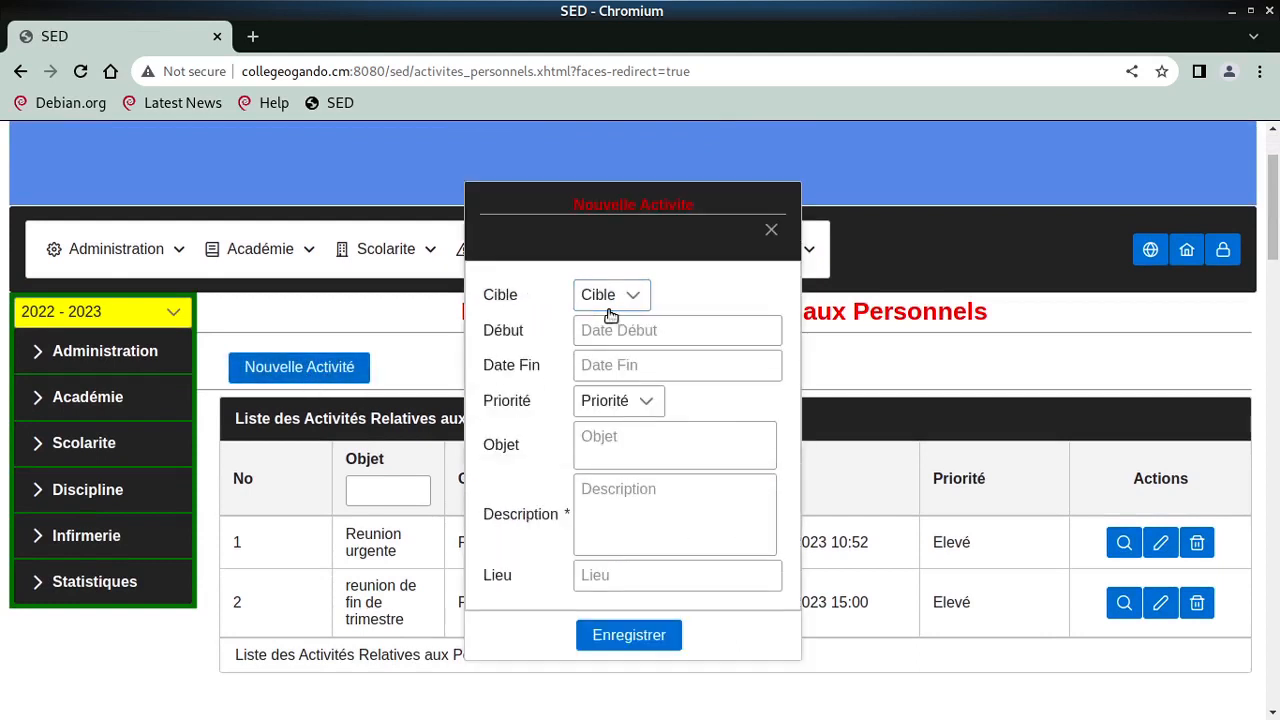
pyautogui.click(608, 296)
pyautogui.click(618, 356)
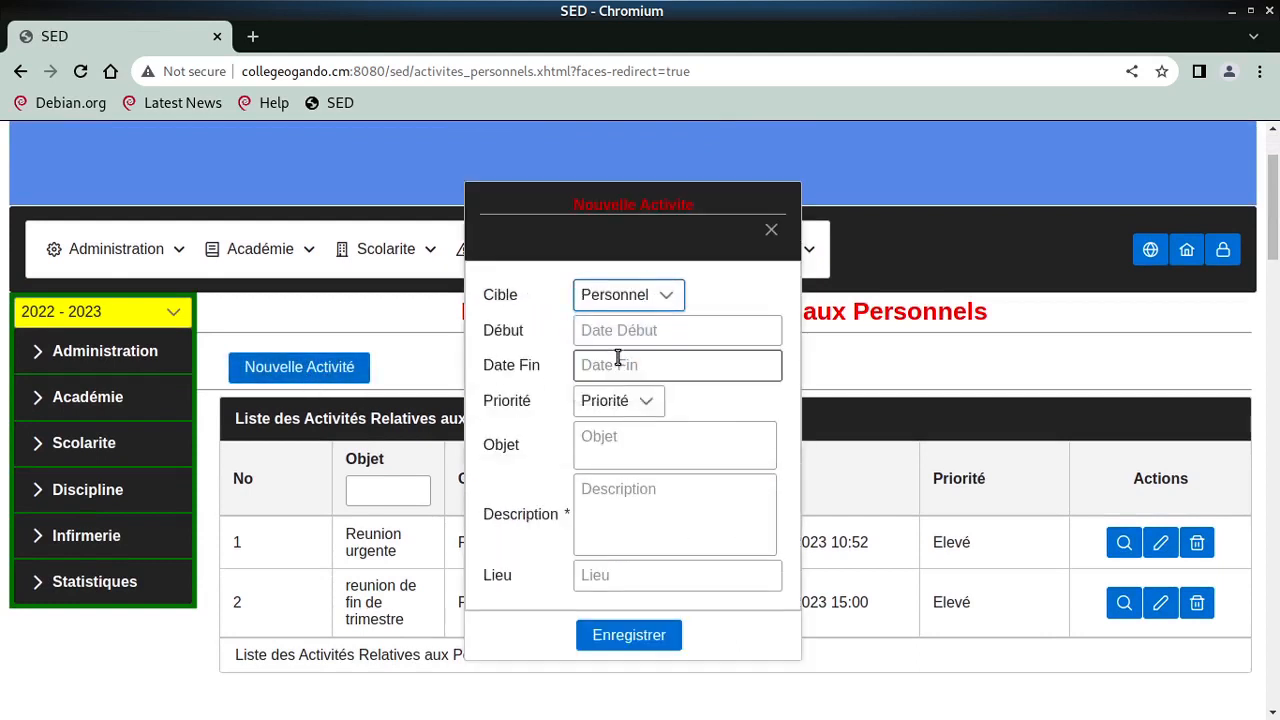
pyautogui.click(611, 331)
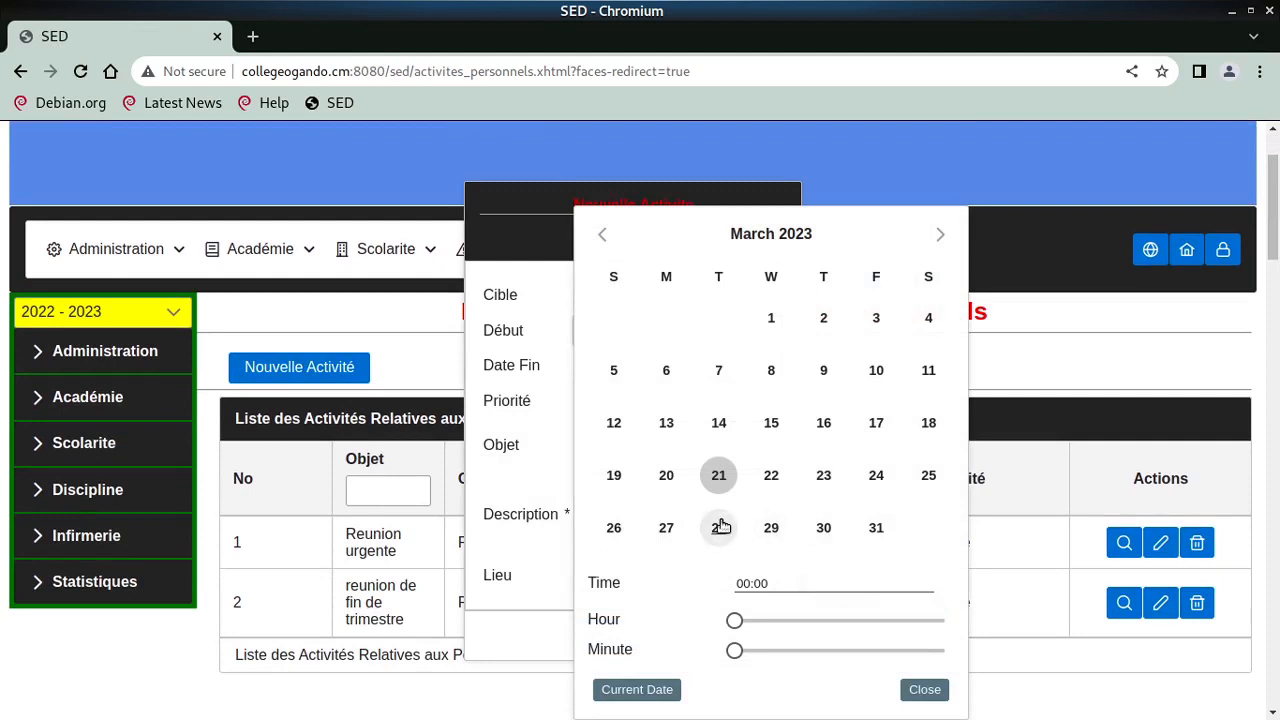
pyautogui.click(781, 540)
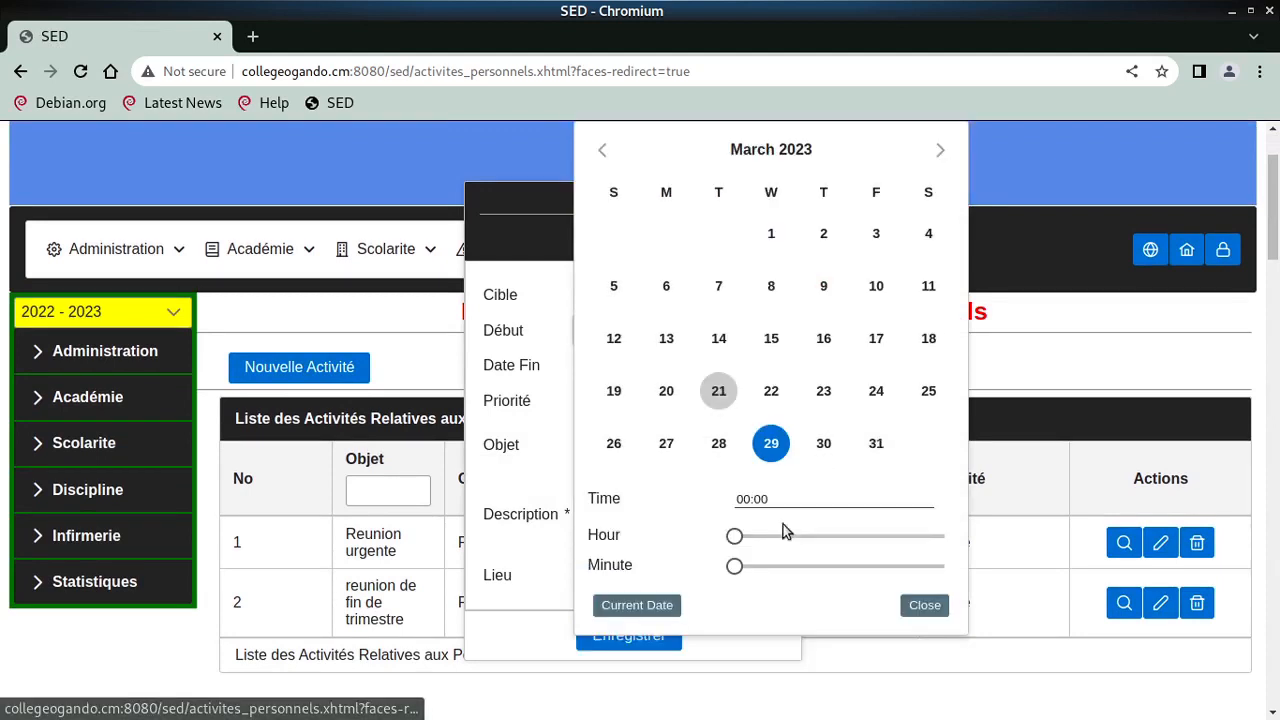
pyautogui.moveTo(737, 535); pyautogui.dragTo(830, 536)
pyautogui.click(912, 604)
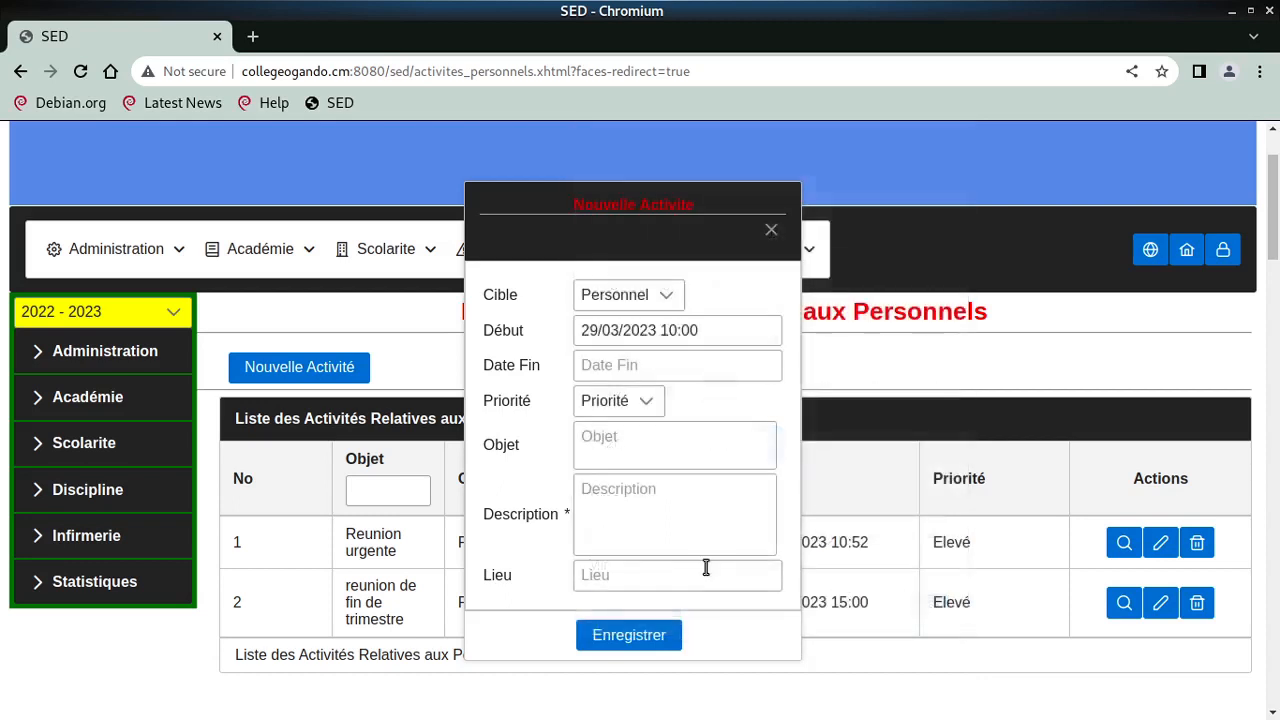
# - Set the activity end to 29/03/2023 13:00 and priority to Moyen
pyautogui.click(608, 365)
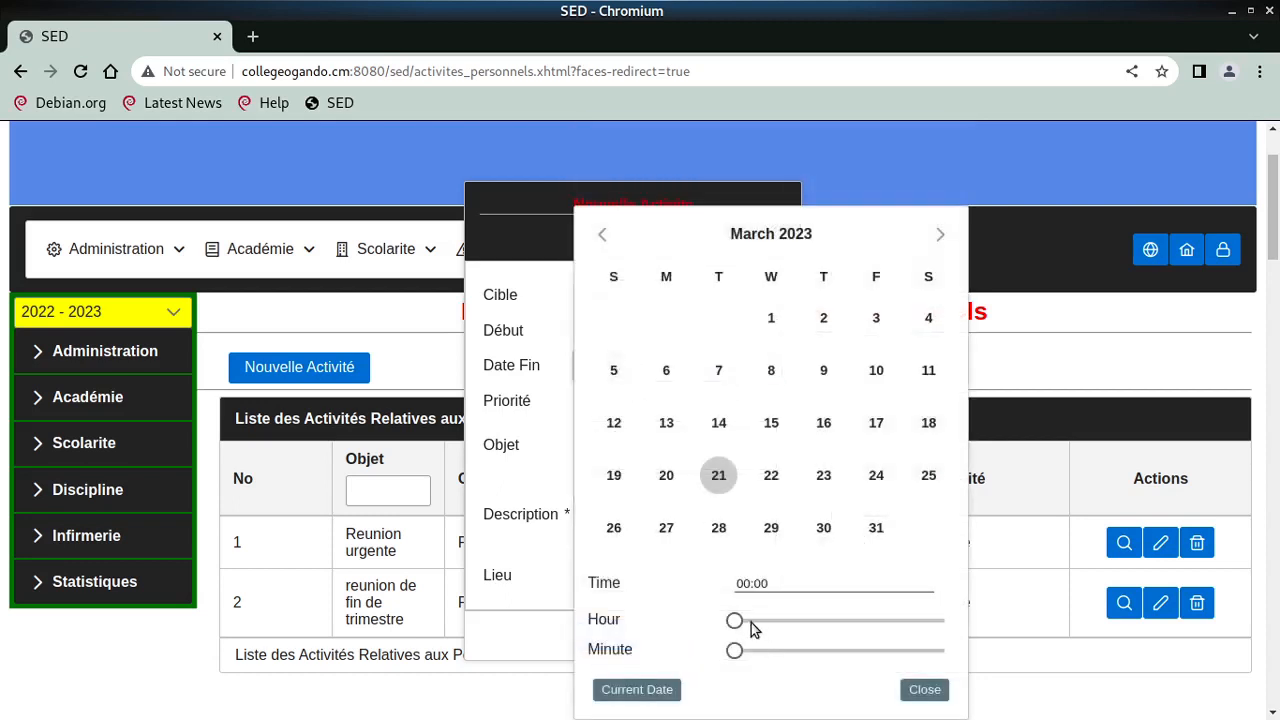
pyautogui.moveTo(736, 620); pyautogui.dragTo(865, 611)
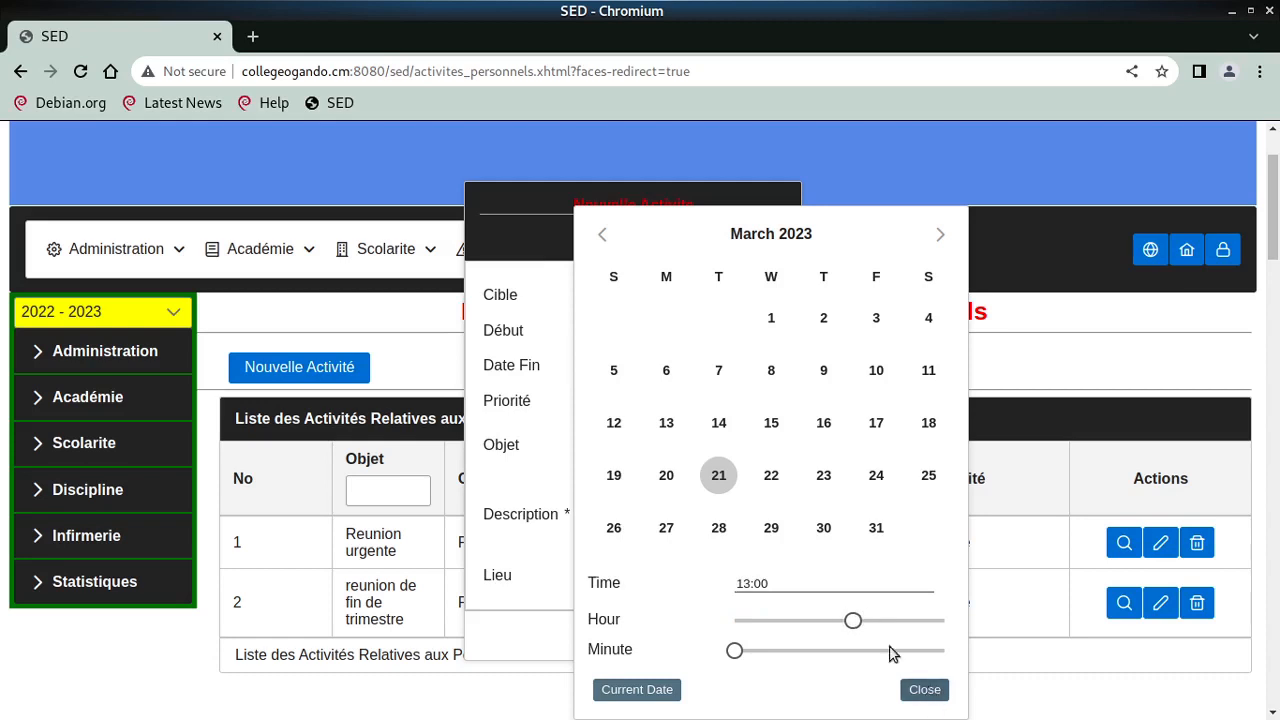
pyautogui.click(771, 528)
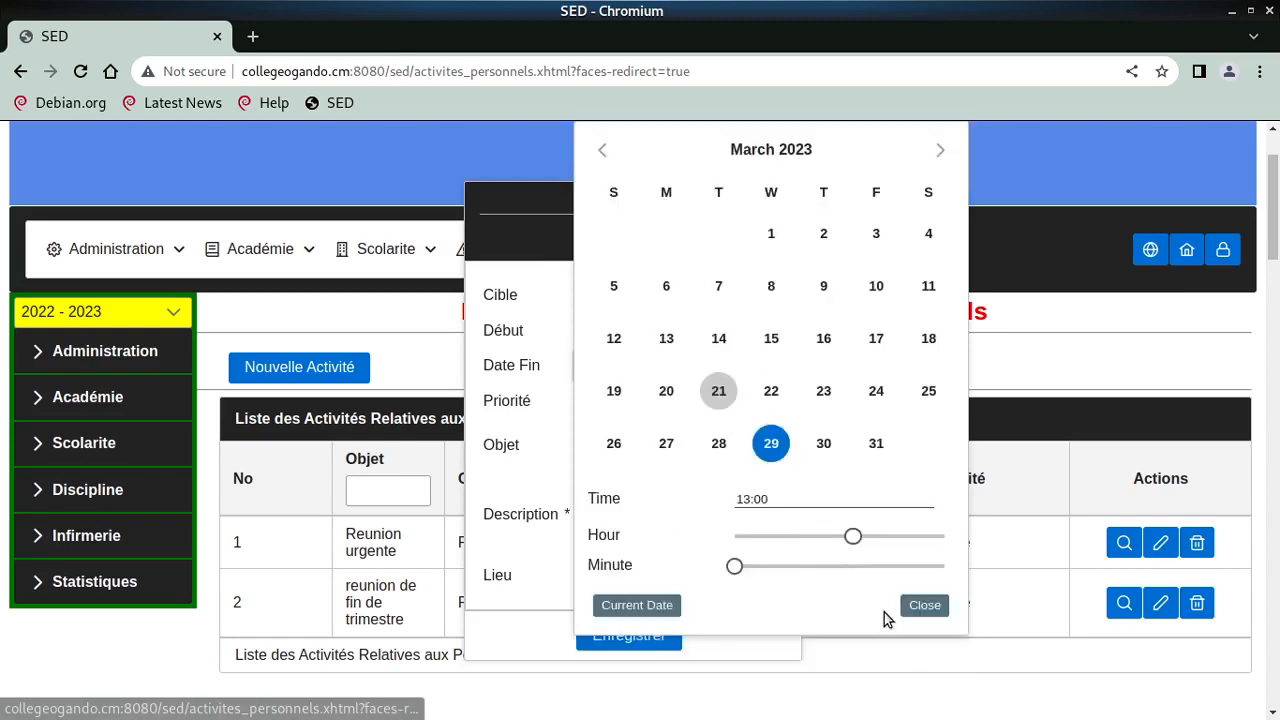
pyautogui.click(920, 606)
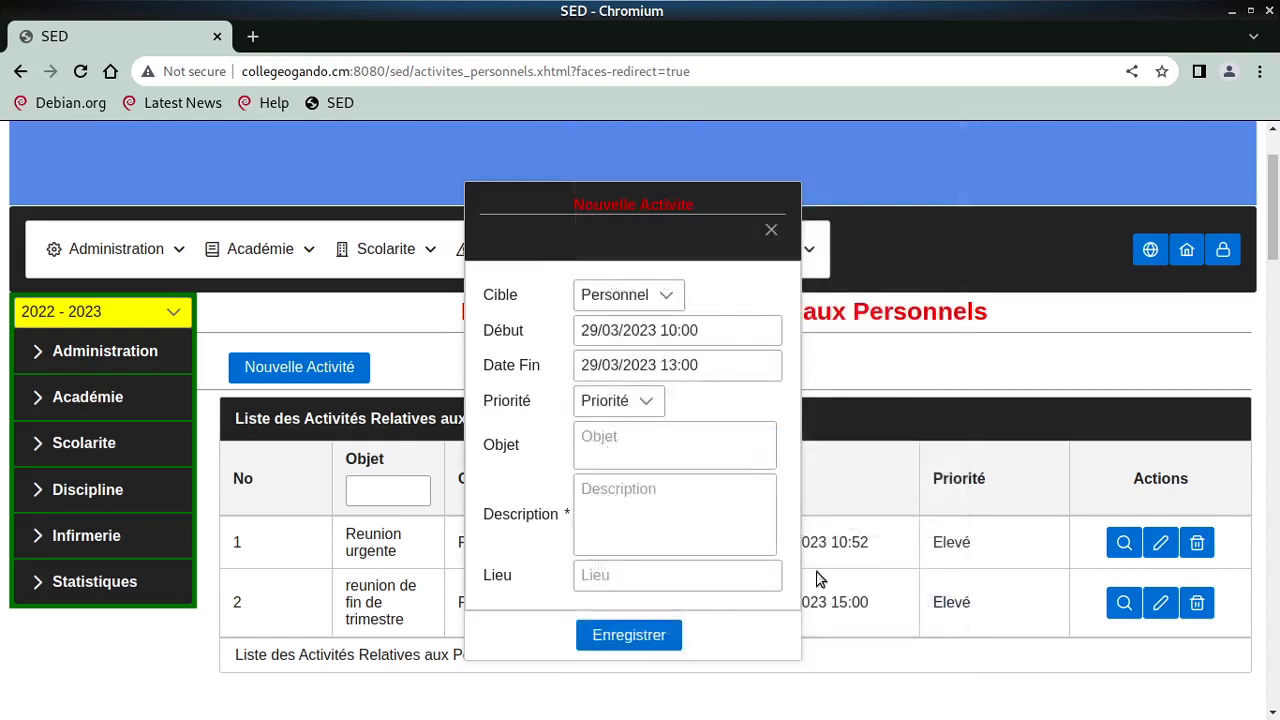
pyautogui.click(640, 401)
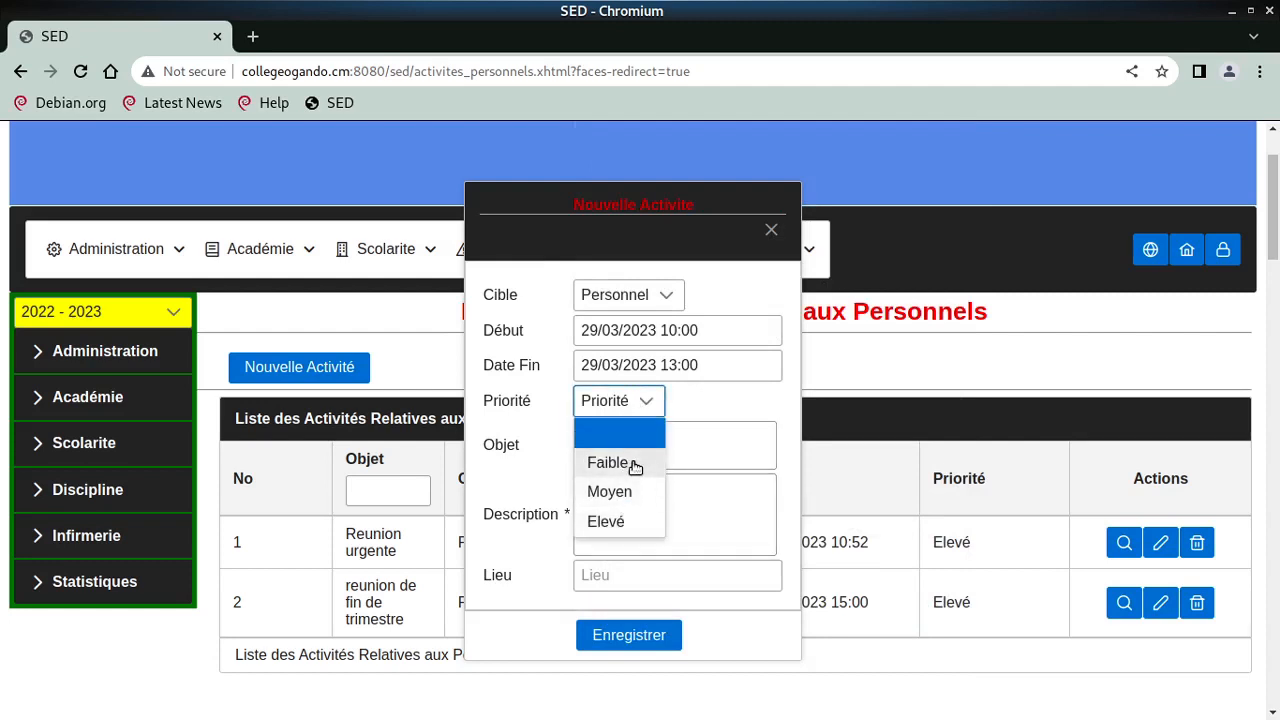
pyautogui.click(629, 491)
# - Write the subject 'reunion du personnel' and fill in the description
pyautogui.click(638, 433)
pyautogui.click(633, 444)
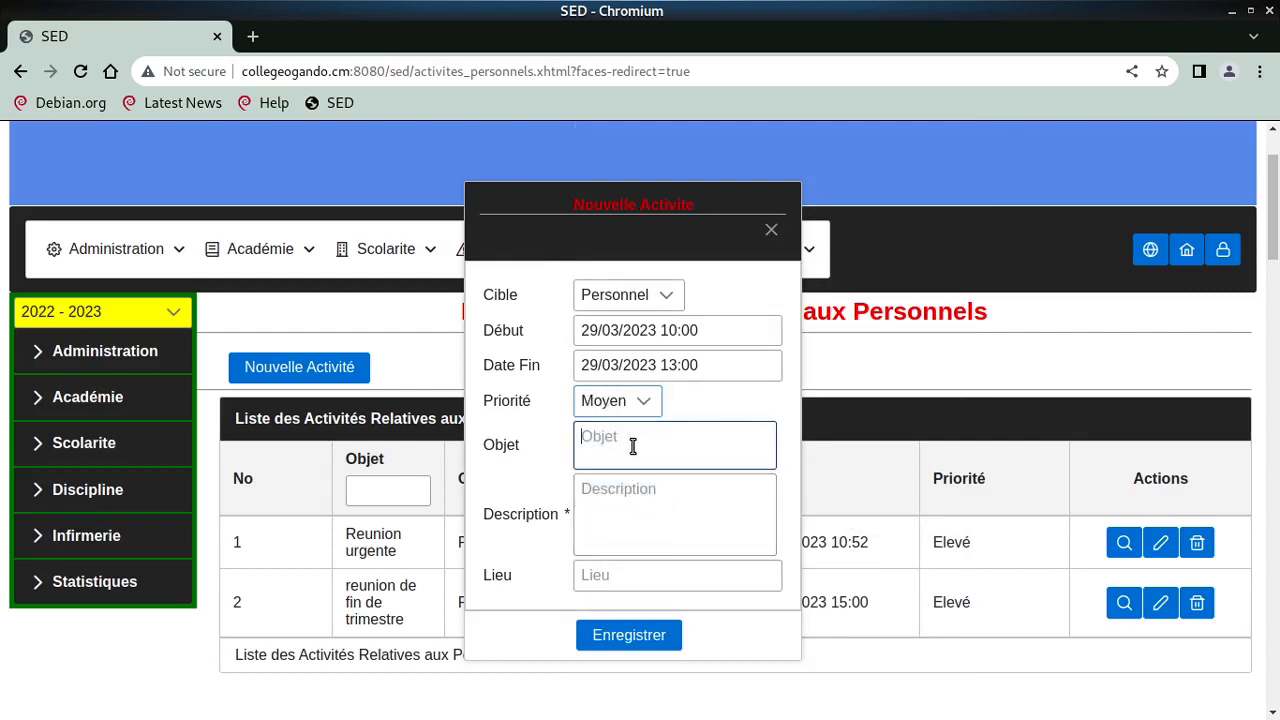
pyautogui.write('re')
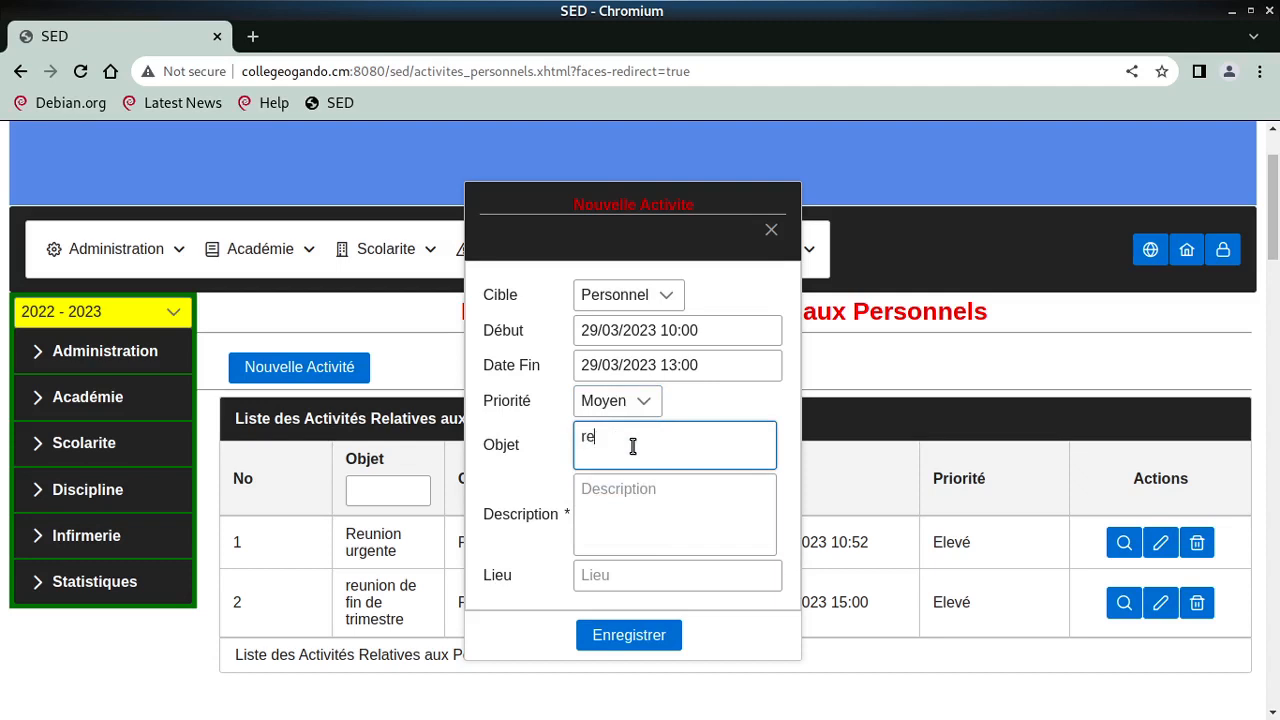
pyautogui.write('union avec les')
pyautogui.press('BackSpace')
pyautogui.press('BackSpace')
pyautogui.press('BackSpace')
pyautogui.press('BackSpace')
pyautogui.press('BackSpace')
pyautogui.press('BackSpace')
pyautogui.press('BackSpace')
pyautogui.press('BackSpace')
pyautogui.press('BackSpace')
pyautogui.write('ud pe')
pyautogui.press('BackSpace')
pyautogui.press('BackSpace')
pyautogui.press('BackSpace')
pyautogui.press('BackSpace')
pyautogui.press('BackSpace')
pyautogui.write('u')
pyautogui.press('BackSpace')
pyautogui.write('du pers')
pyautogui.press('Tab')
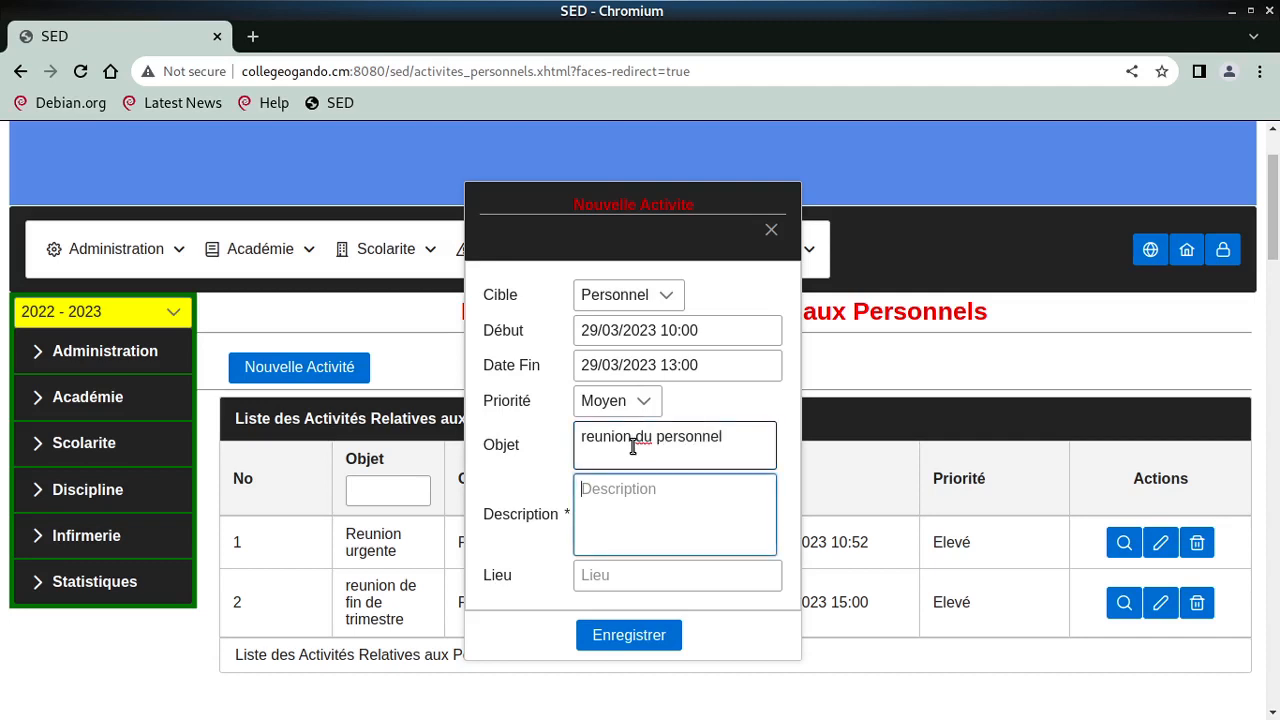
pyautogui.write('reunion de fin de trimestre')
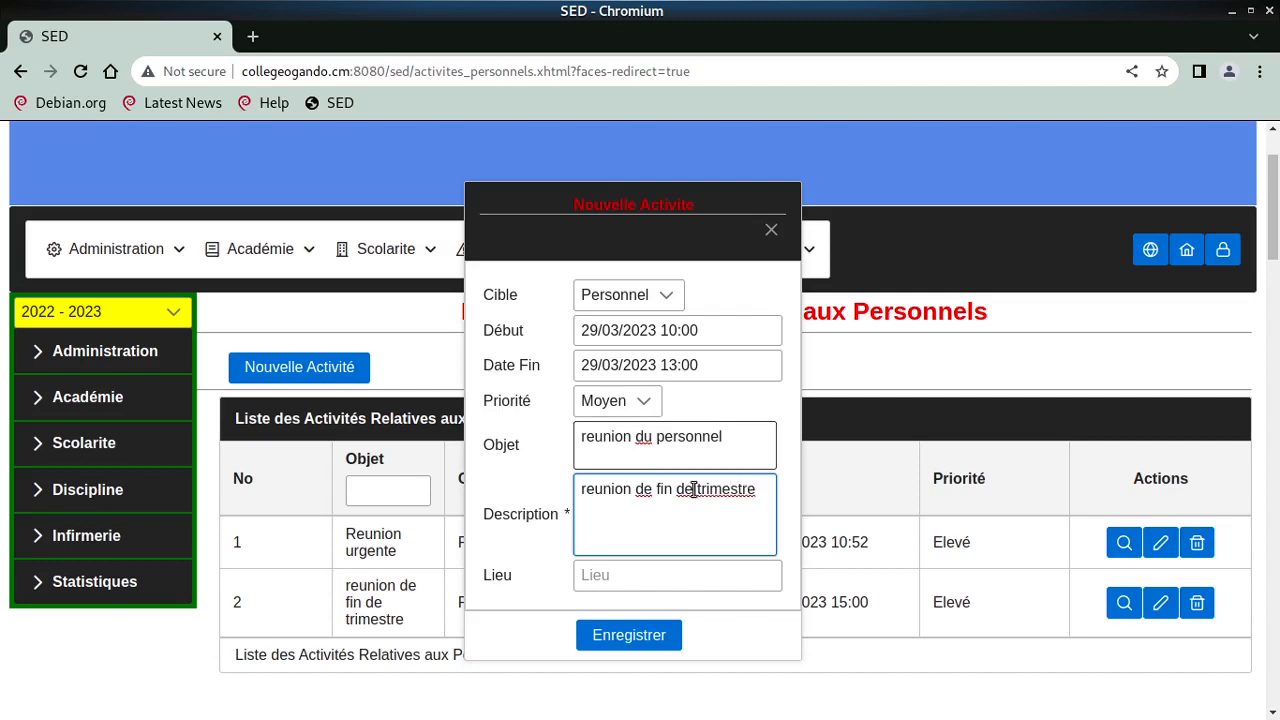
pyautogui.click(663, 575)
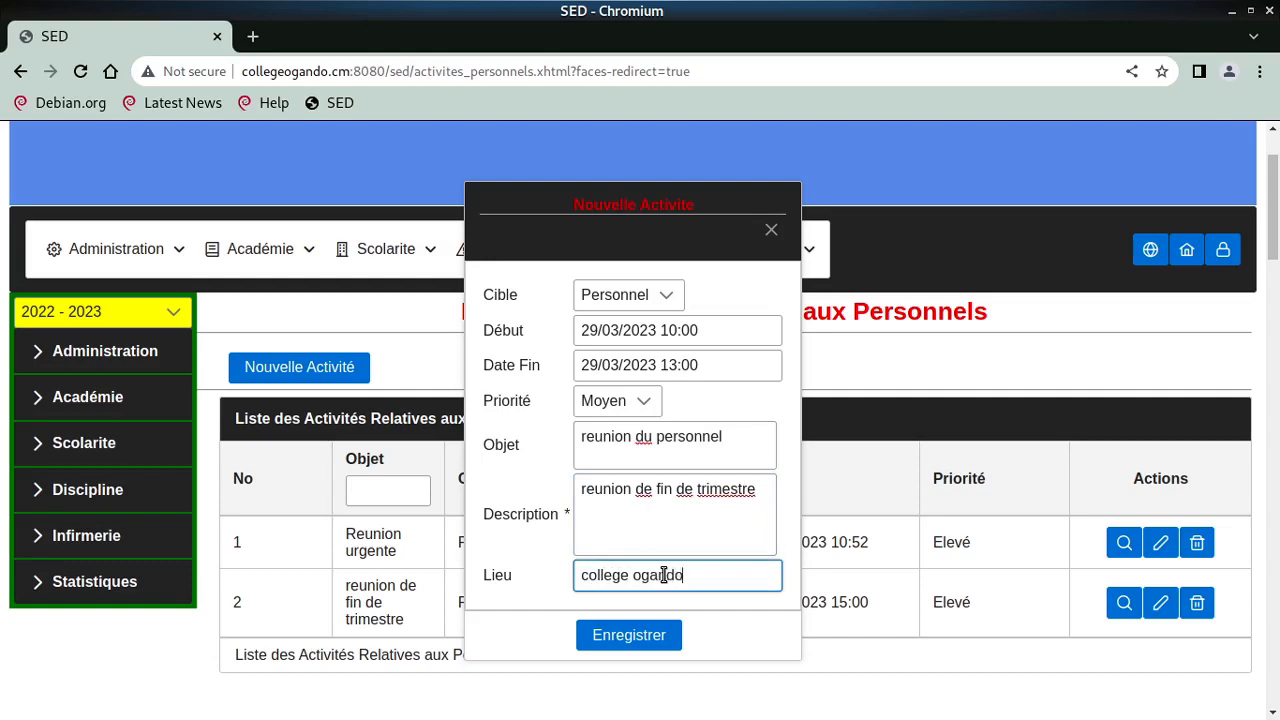
# - Save the reunion du personnel activity as staff activity 3
pyautogui.click(640, 628)
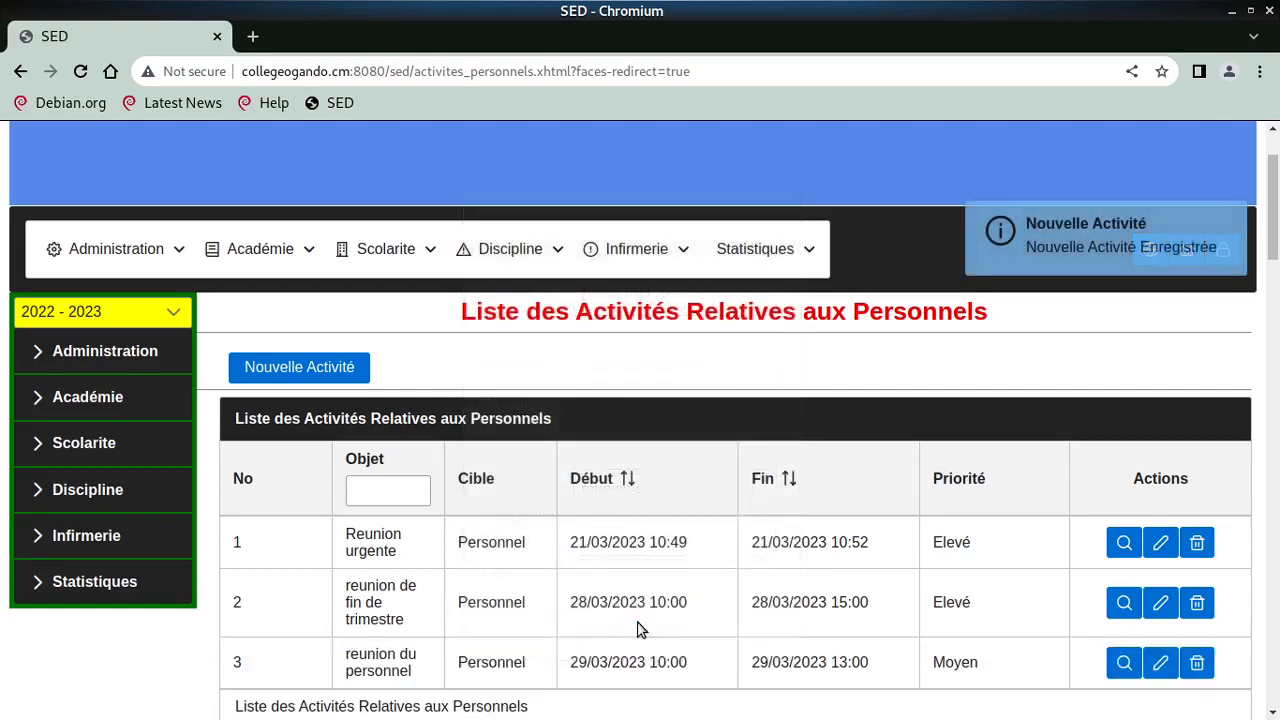
pyautogui.scroll(-1, 634, 610)
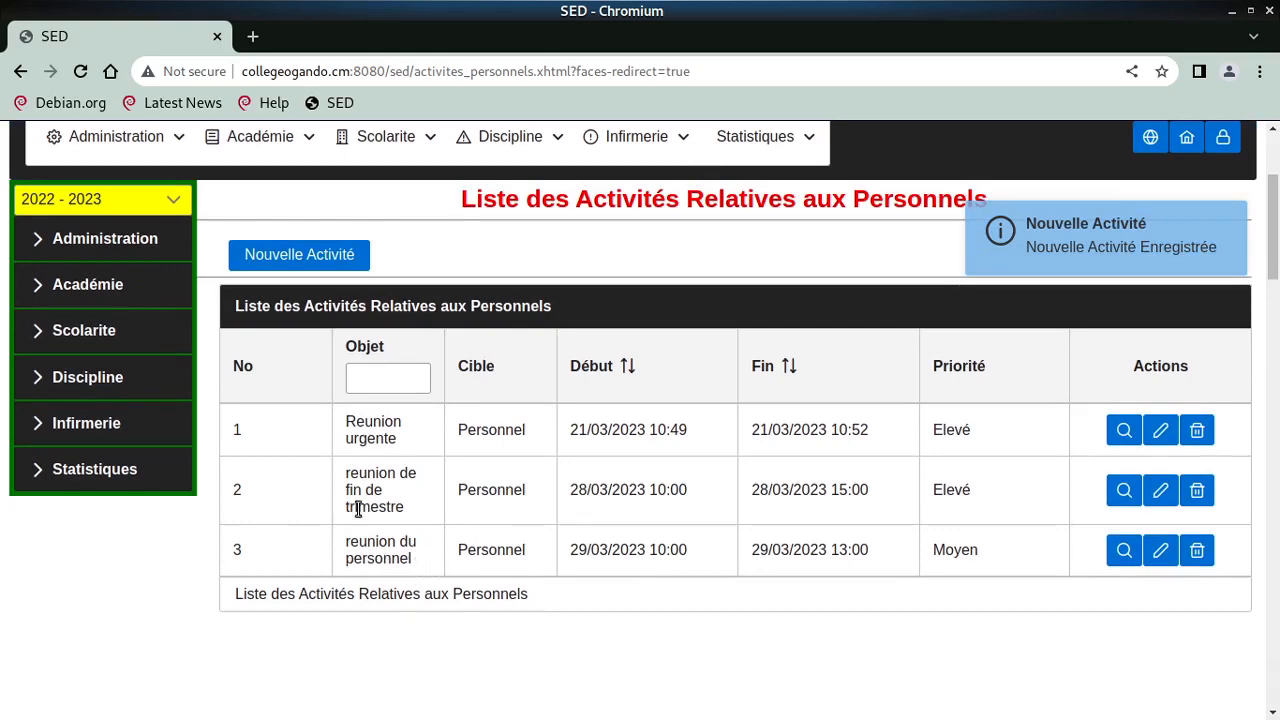
pyautogui.scroll(1, 183, 363)
# - Go to the Classe page listing the six existing classes
pyautogui.click(160, 249)
pyautogui.moveTo(155, 332)
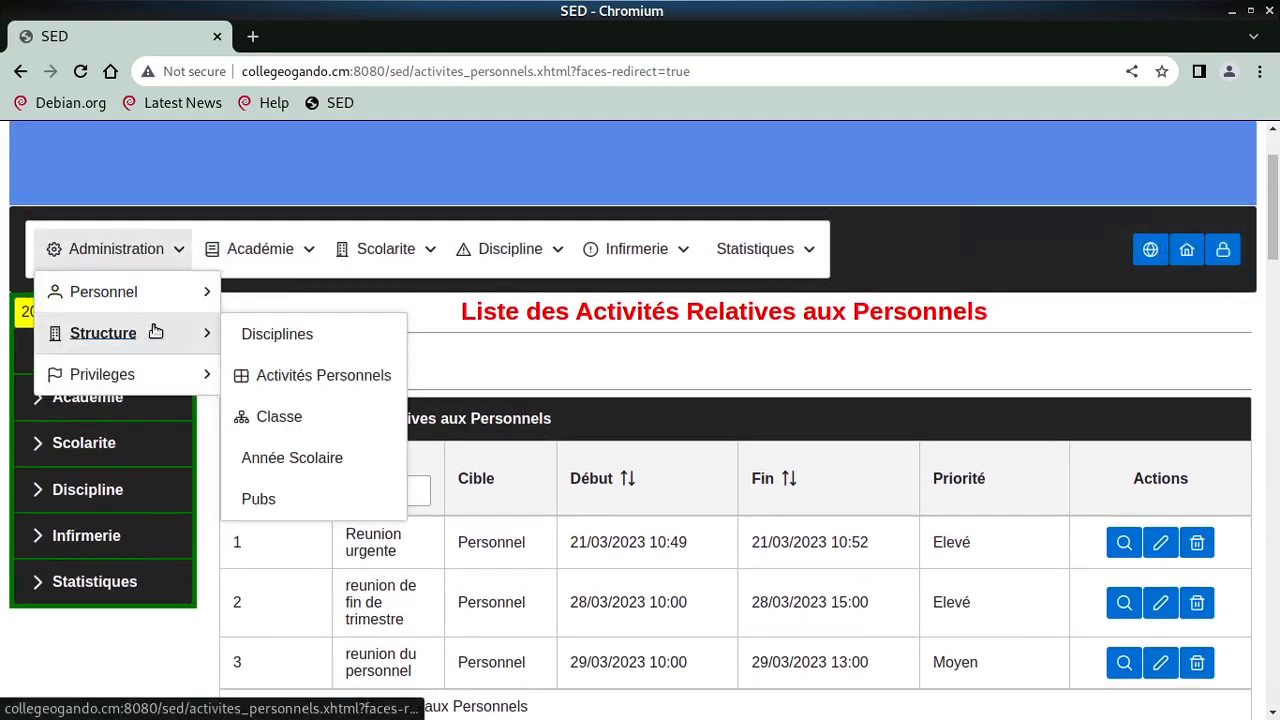
pyautogui.click(313, 428)
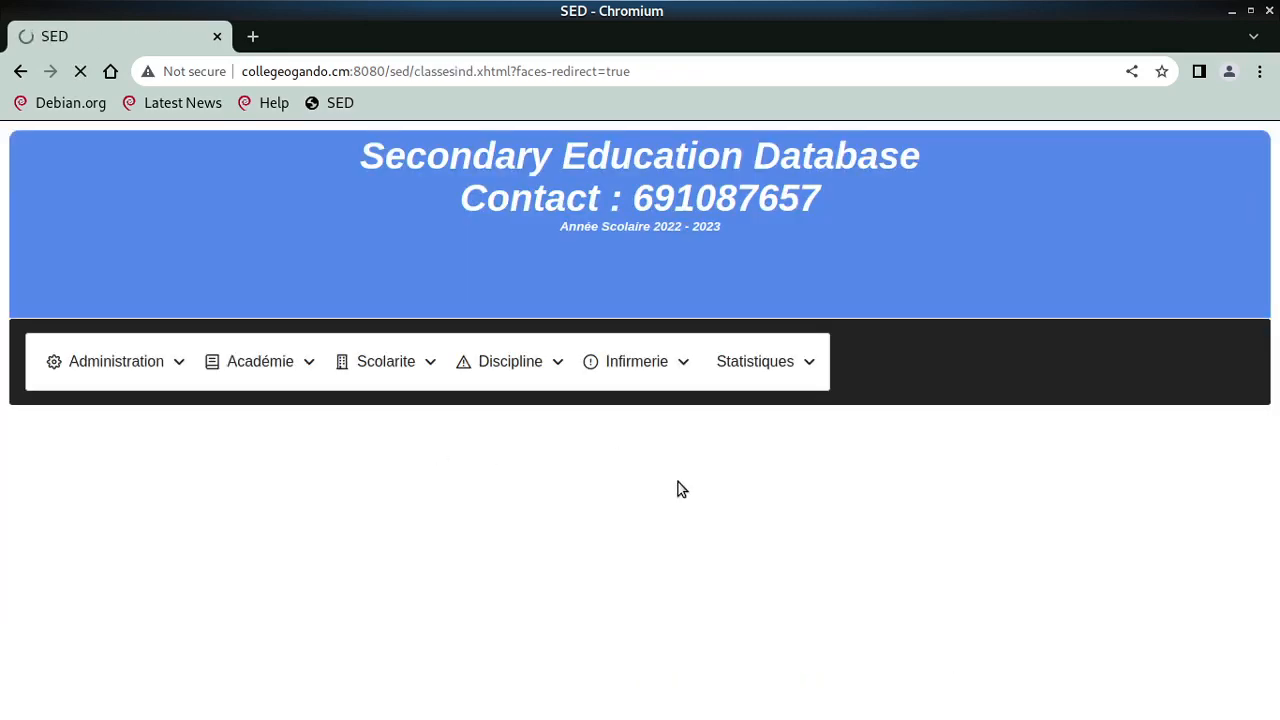
pyautogui.scroll(-3, 680, 492)
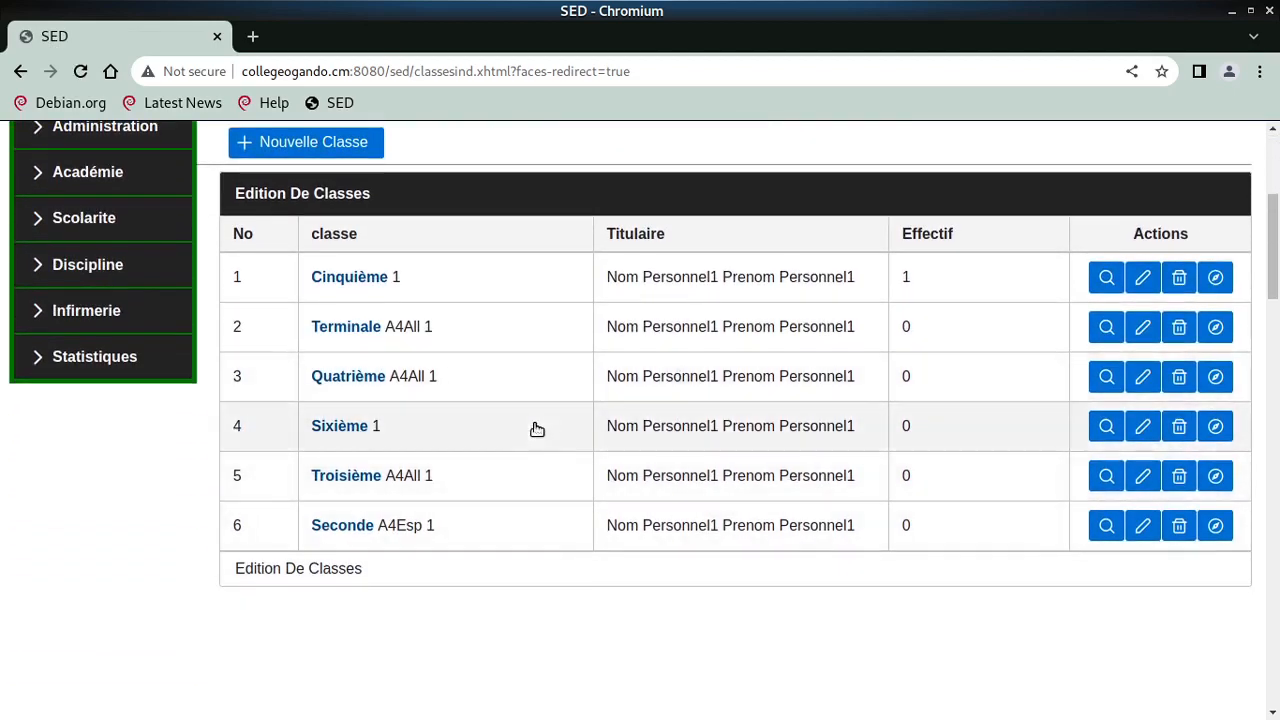
# - Start a new class named Première, série C, distinction 1
pyautogui.click(298, 148)
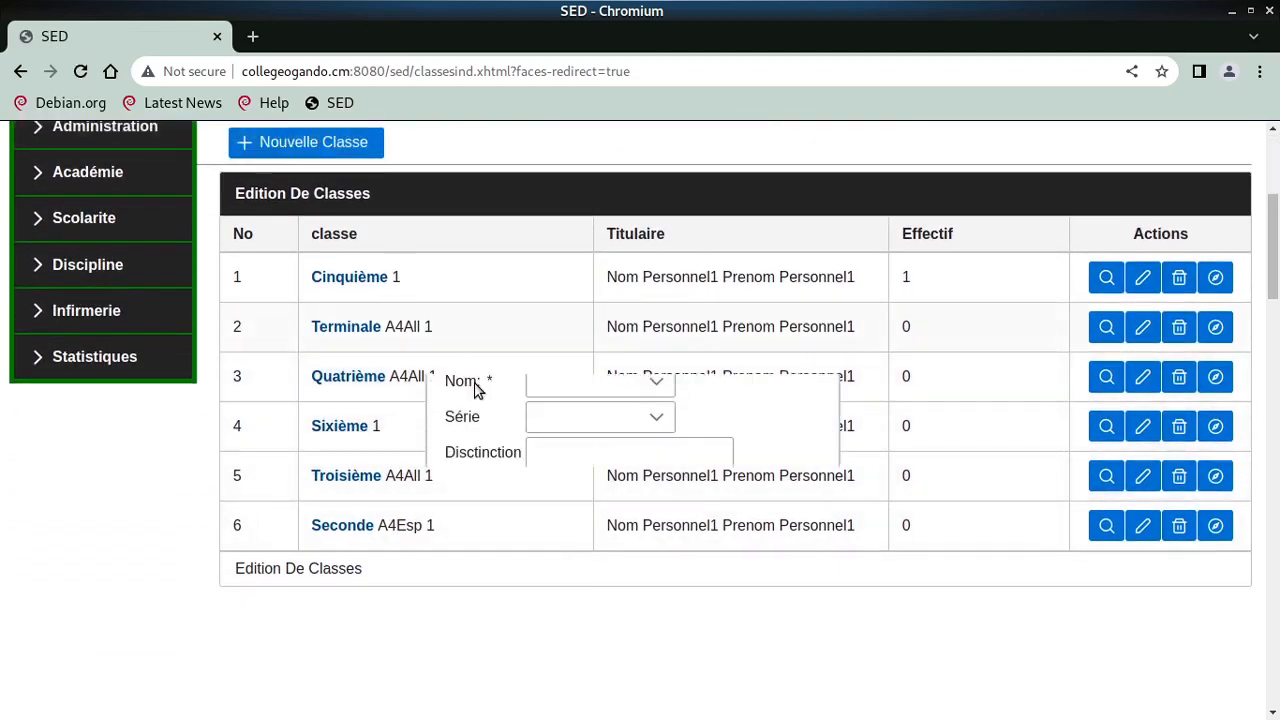
pyautogui.click(592, 382)
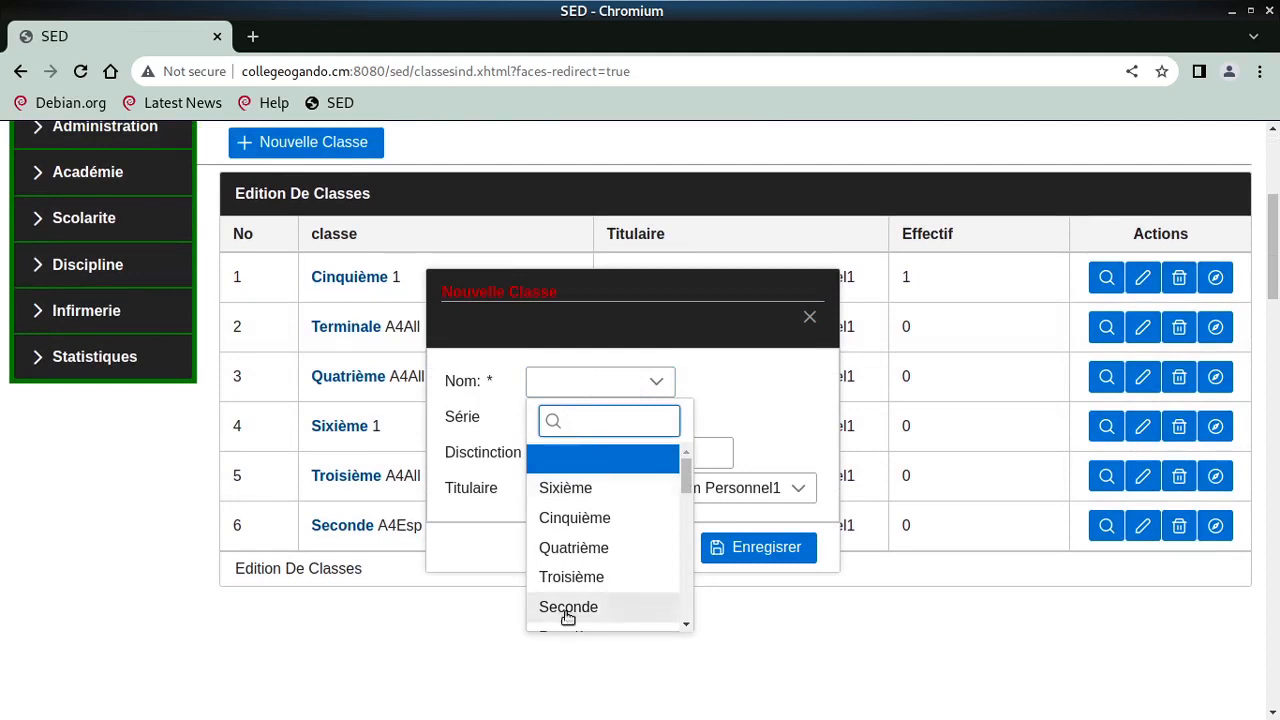
pyautogui.scroll(-3, 570, 612)
pyautogui.click(578, 527)
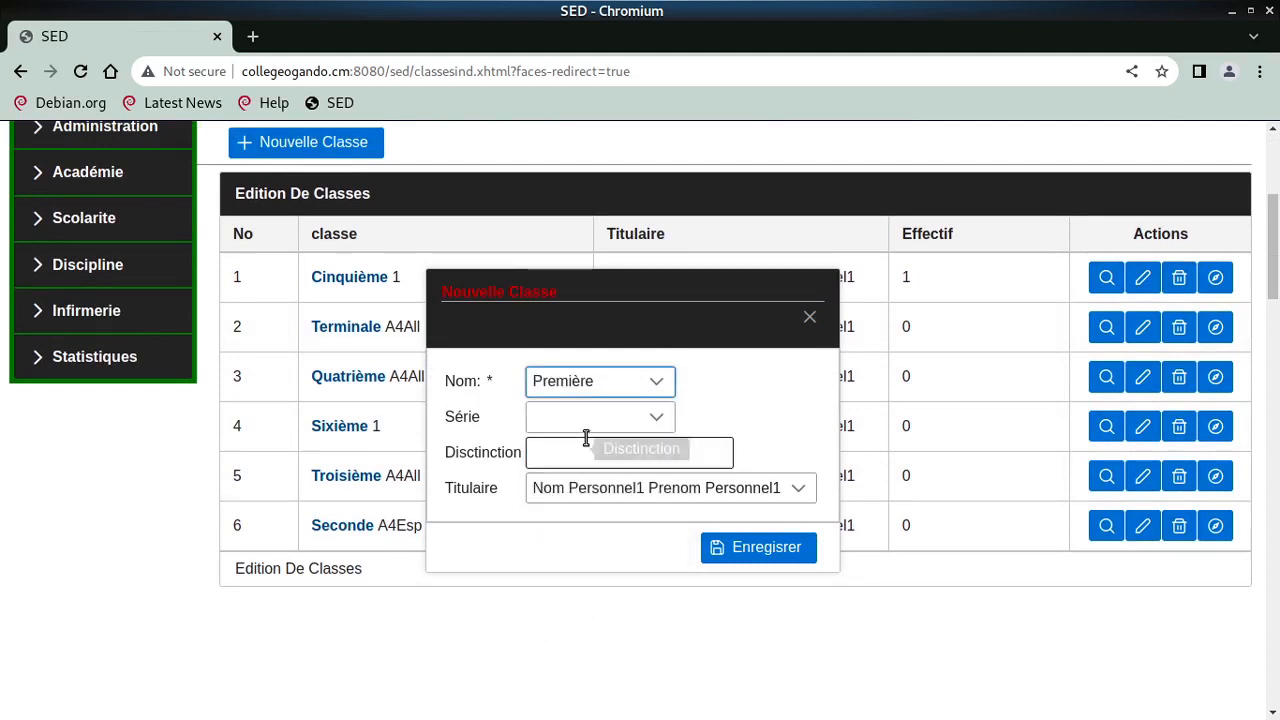
pyautogui.click(585, 424)
pyautogui.scroll(-3, 589, 586)
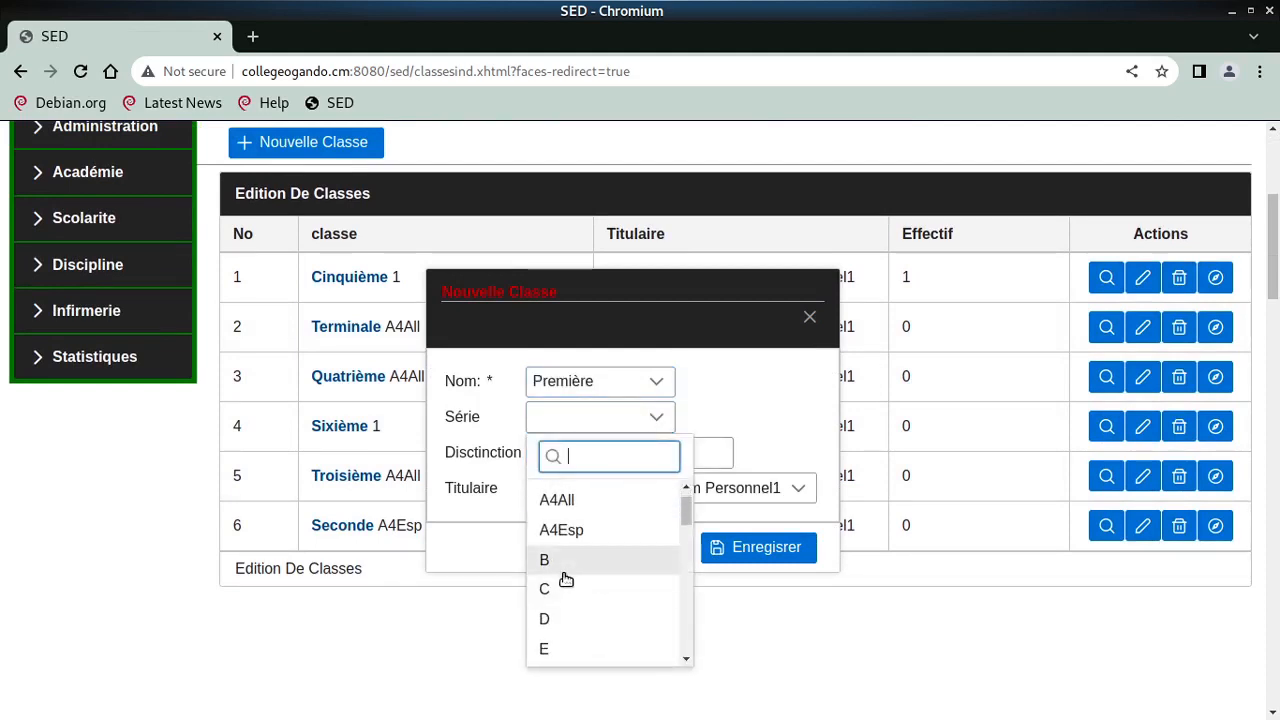
pyautogui.click(564, 588)
pyautogui.click(588, 457)
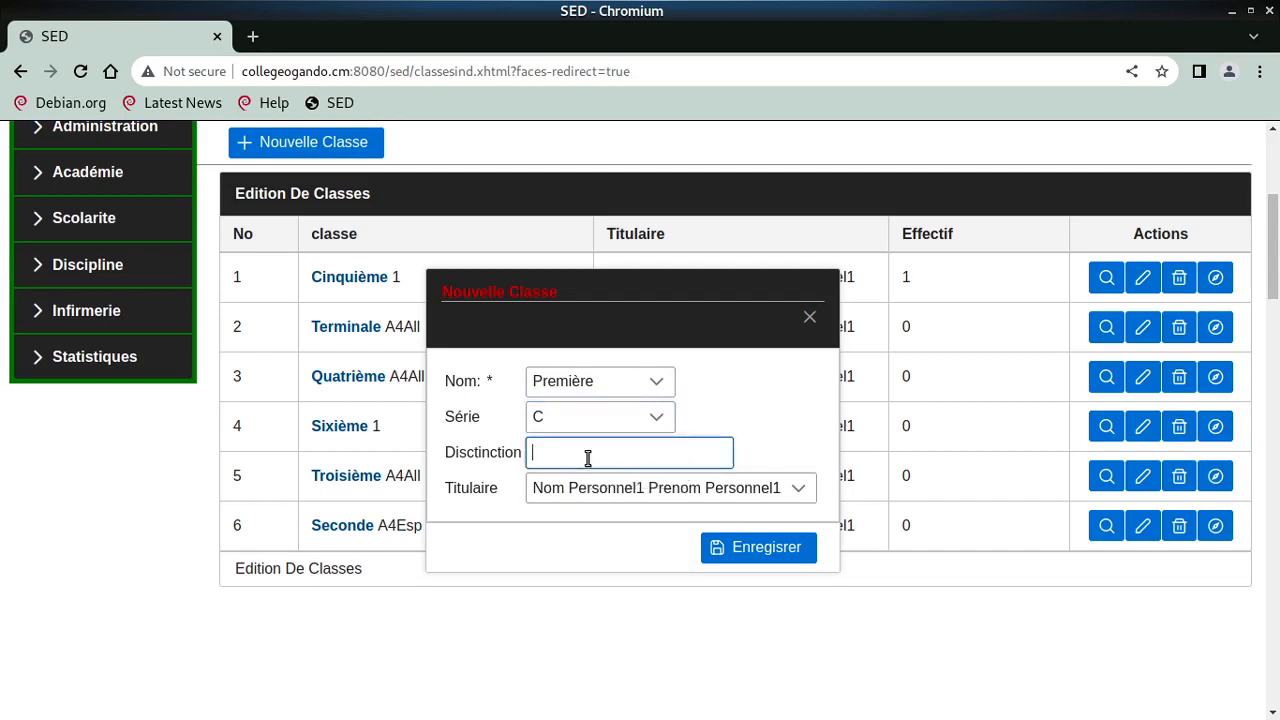
# - Keep Personnel1 as titulaire and save the Première C 1 class
pyautogui.click(632, 486)
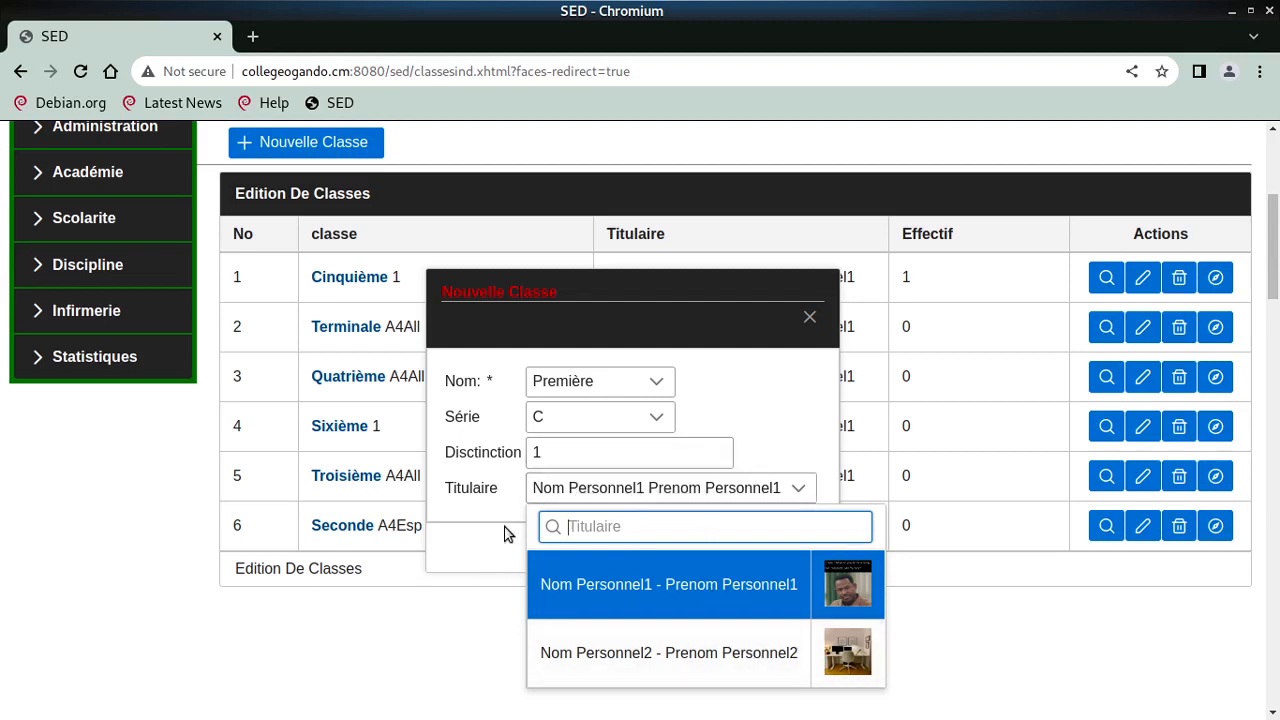
pyautogui.click(497, 493)
pyautogui.click(586, 490)
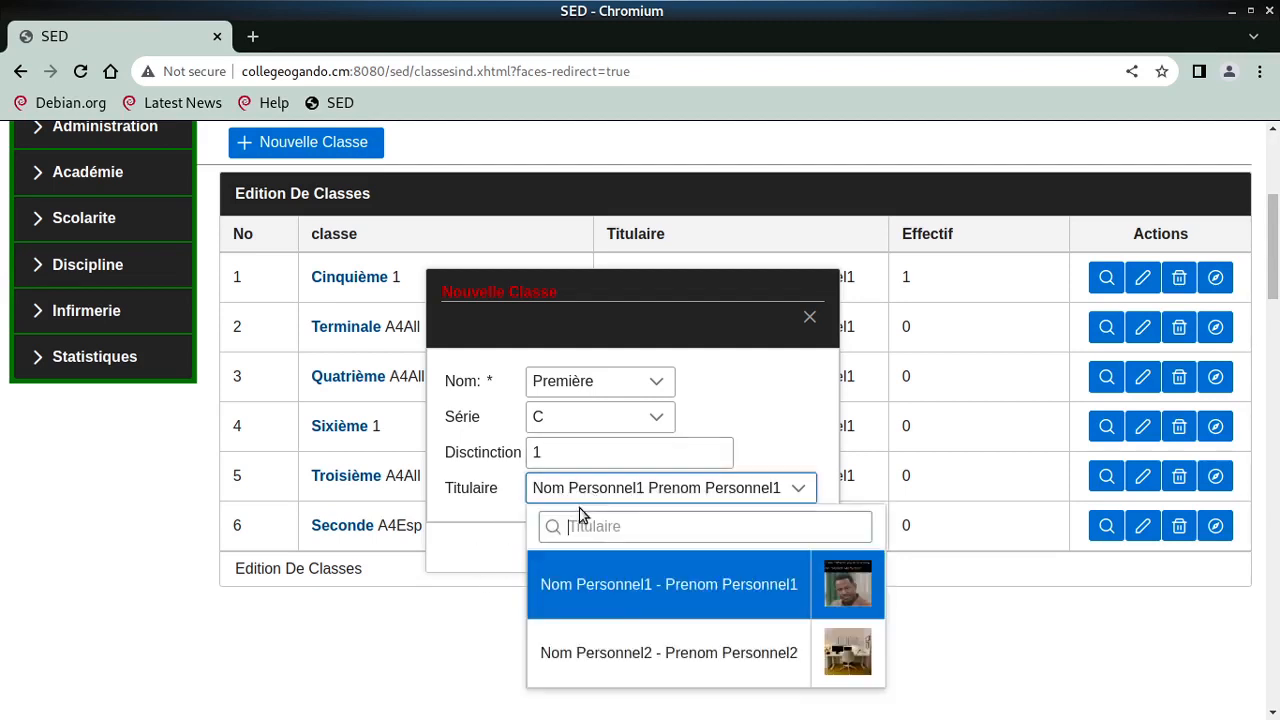
pyautogui.click(634, 584)
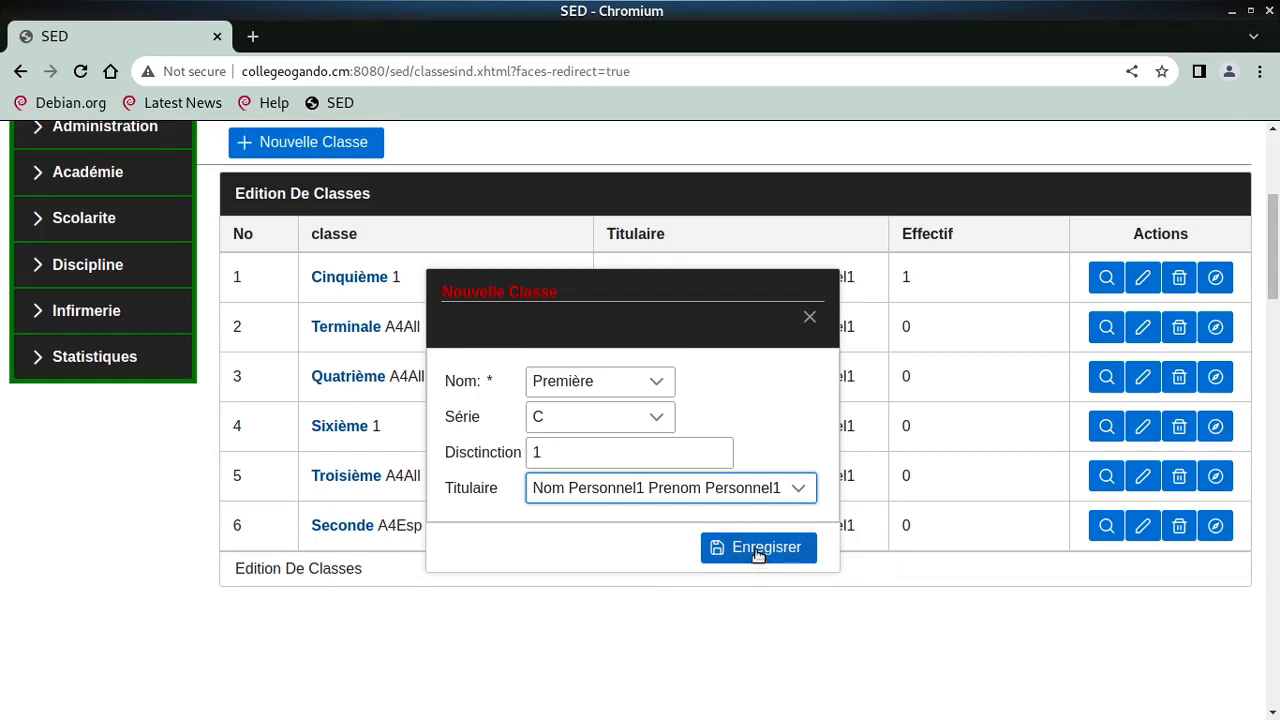
pyautogui.click(757, 550)
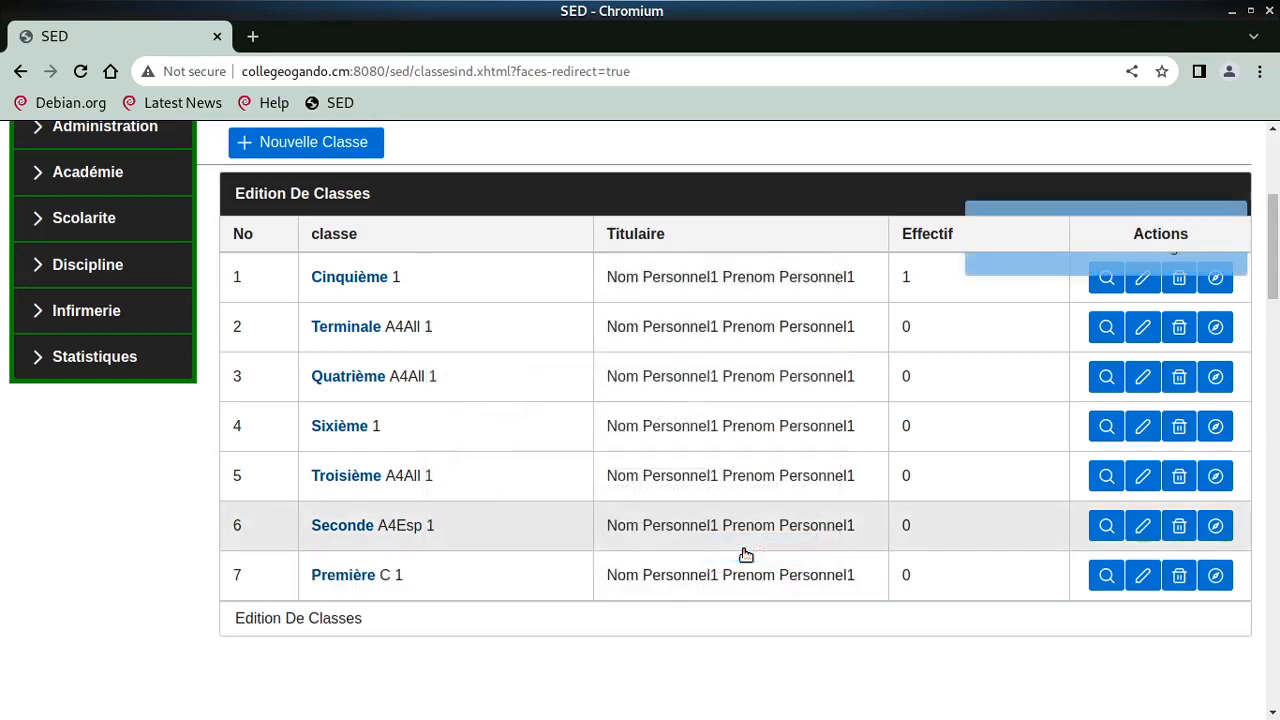
# - Go to the Pubs page listing the Test and reunion adverts
pyautogui.scroll(3, 743, 549)
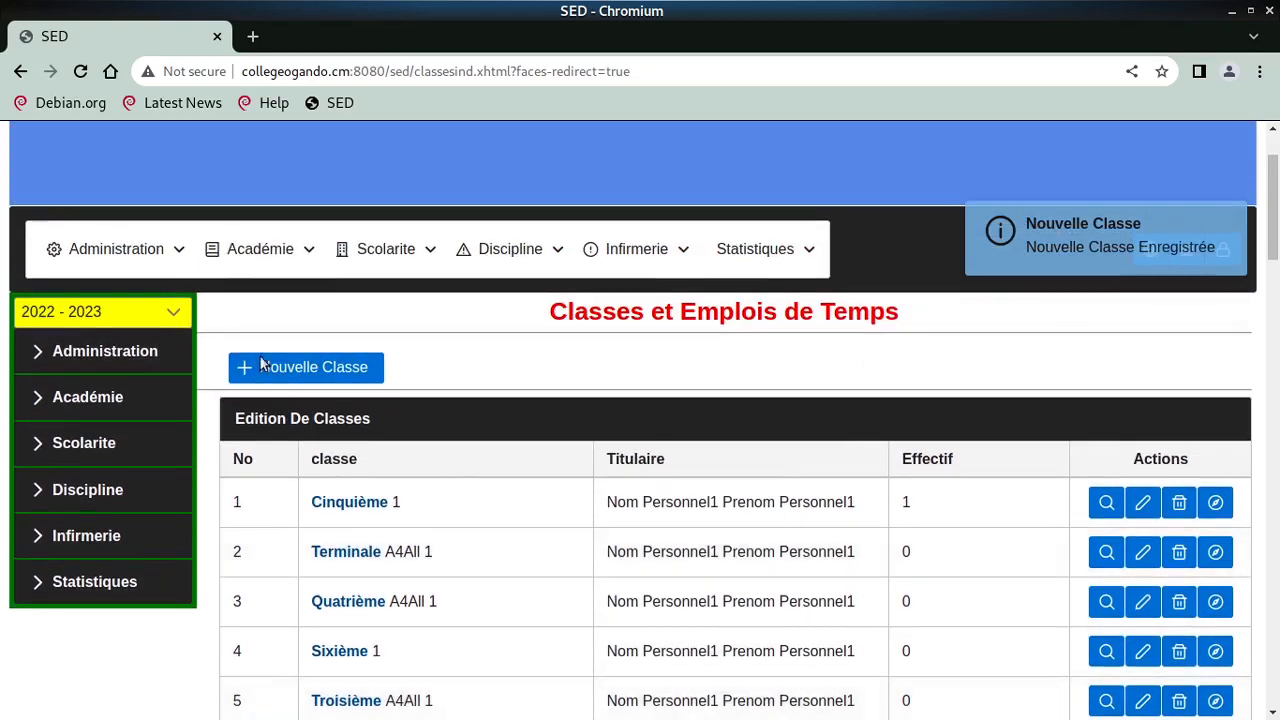
pyautogui.click(69, 251)
pyautogui.moveTo(114, 346)
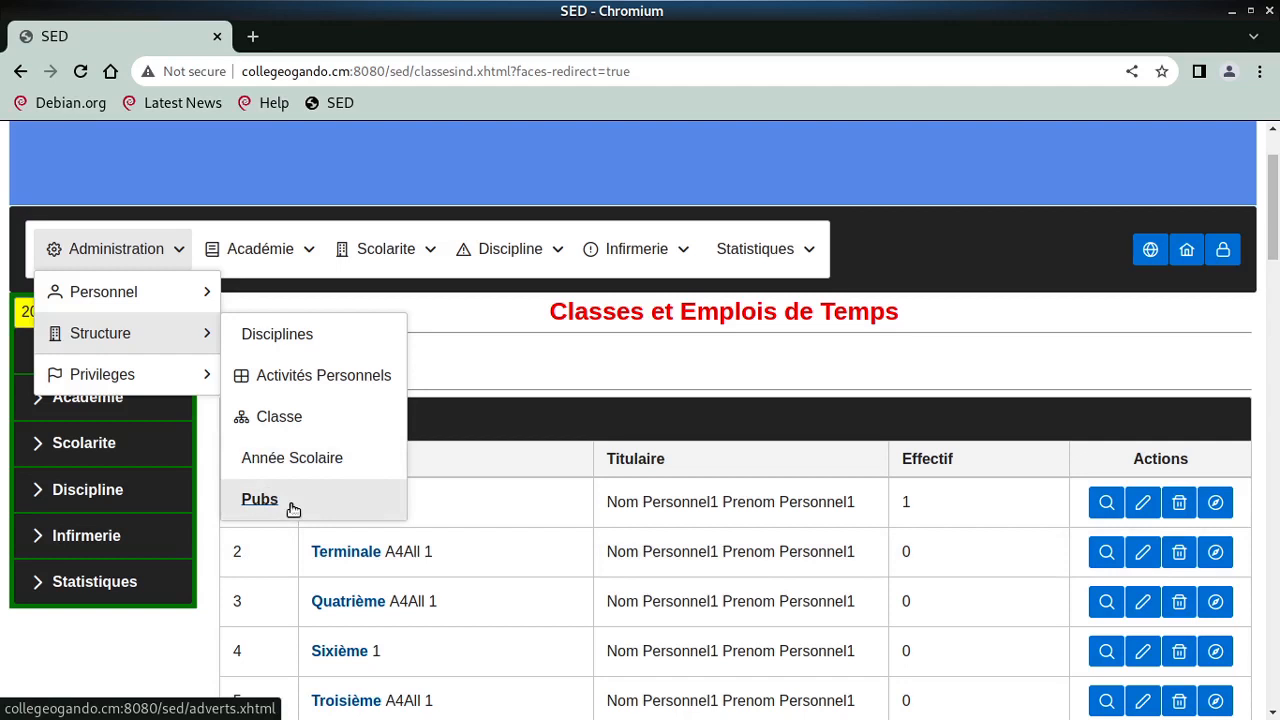
pyautogui.click(290, 506)
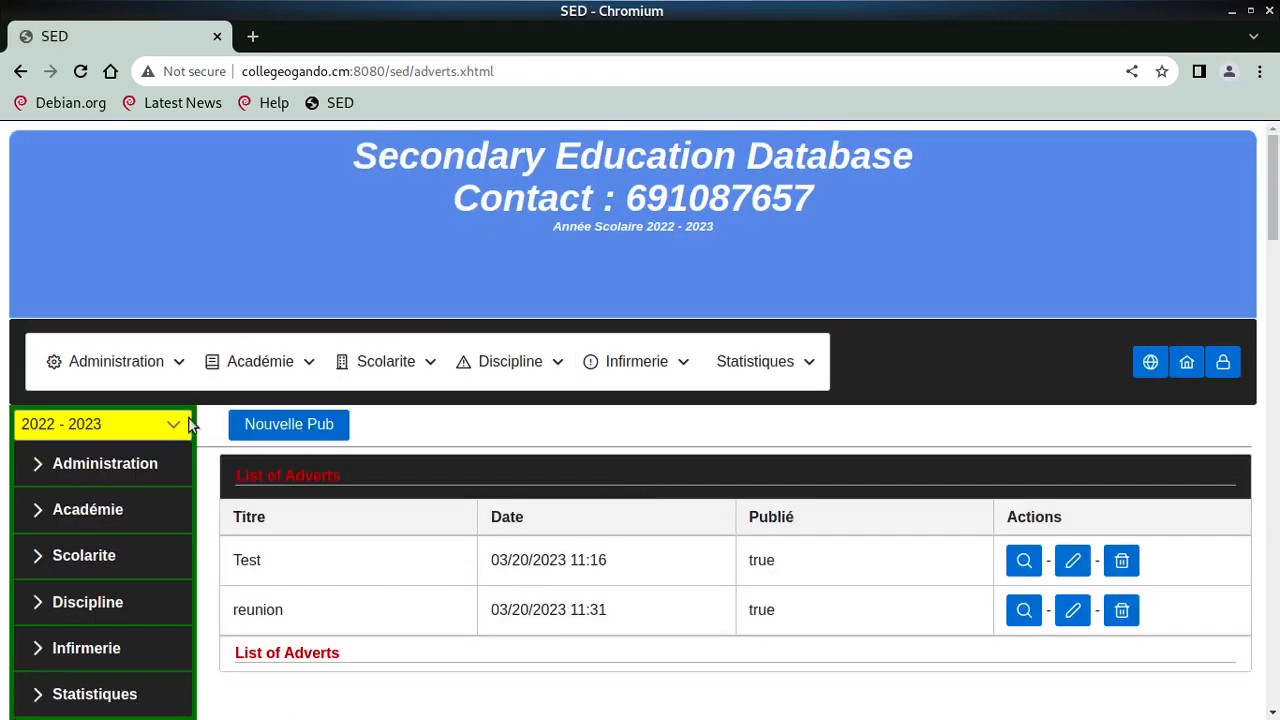
pyautogui.click(170, 380)
pyautogui.moveTo(140, 445)
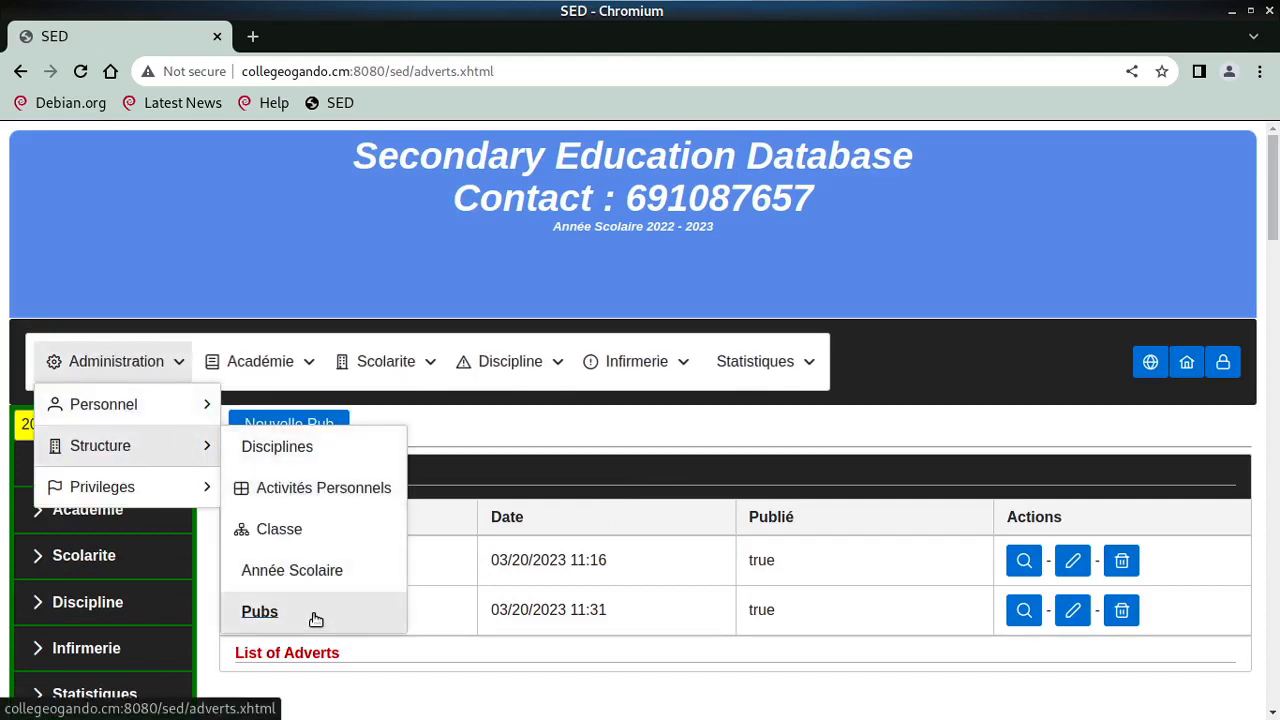
pyautogui.click(305, 424)
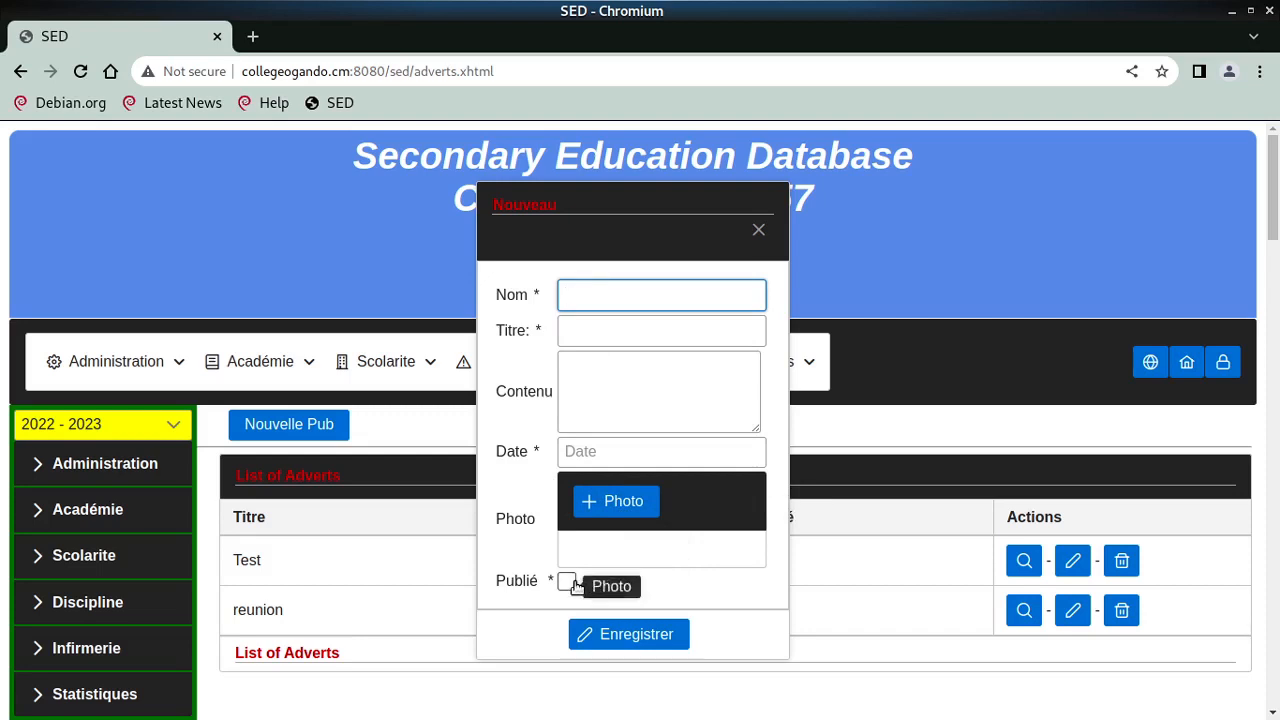
pyautogui.click(758, 229)
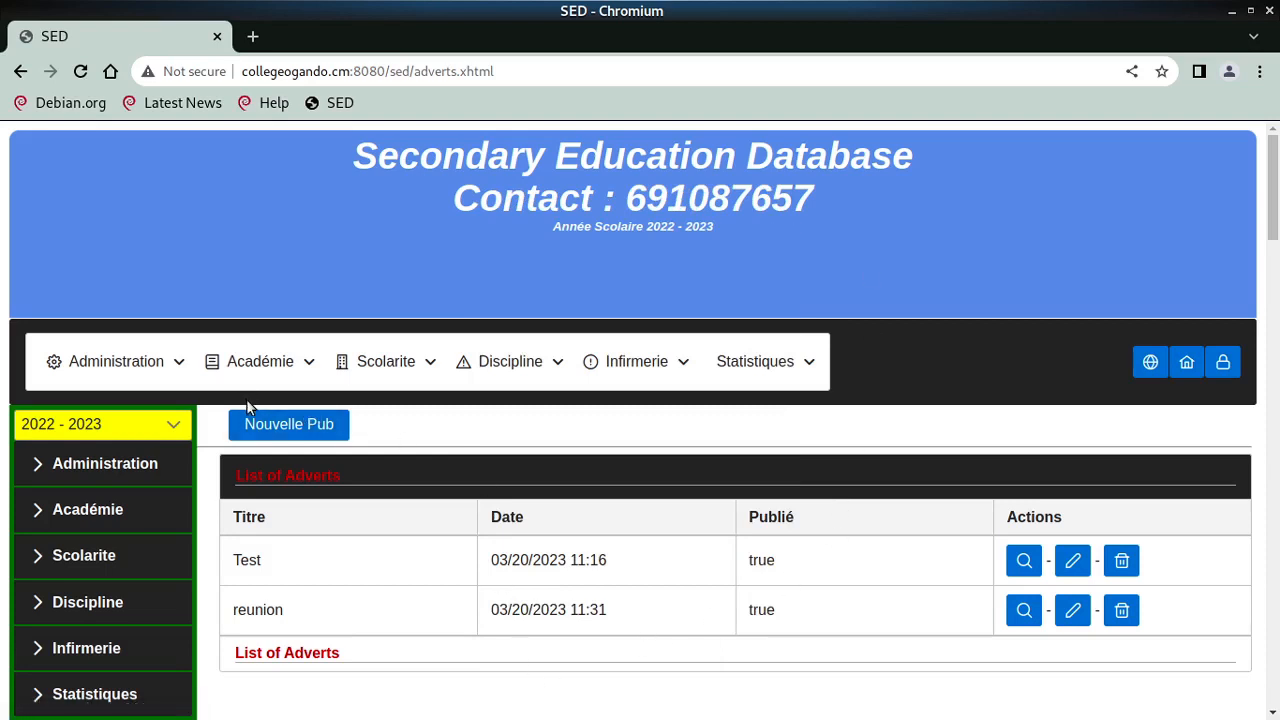
# - Open the Cours report and show the first staff member's course list with its Anglais course
pyautogui.click(176, 384)
pyautogui.moveTo(180, 423)
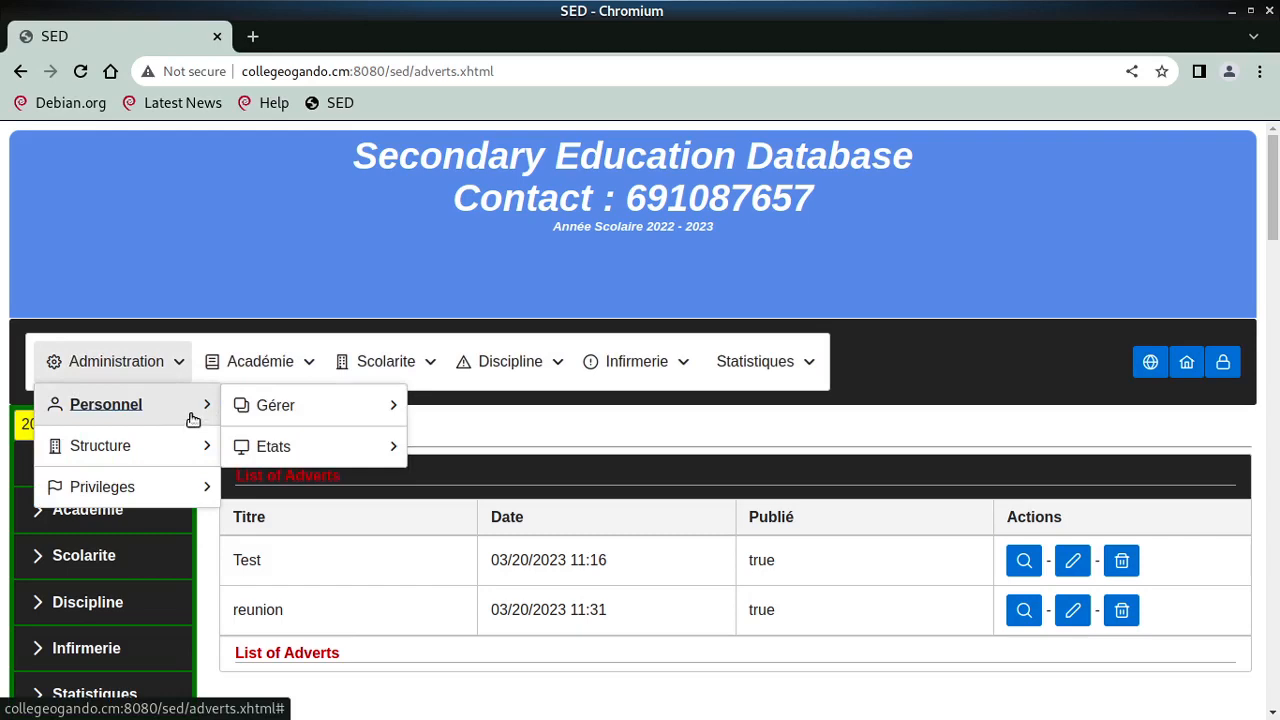
pyautogui.moveTo(271, 449)
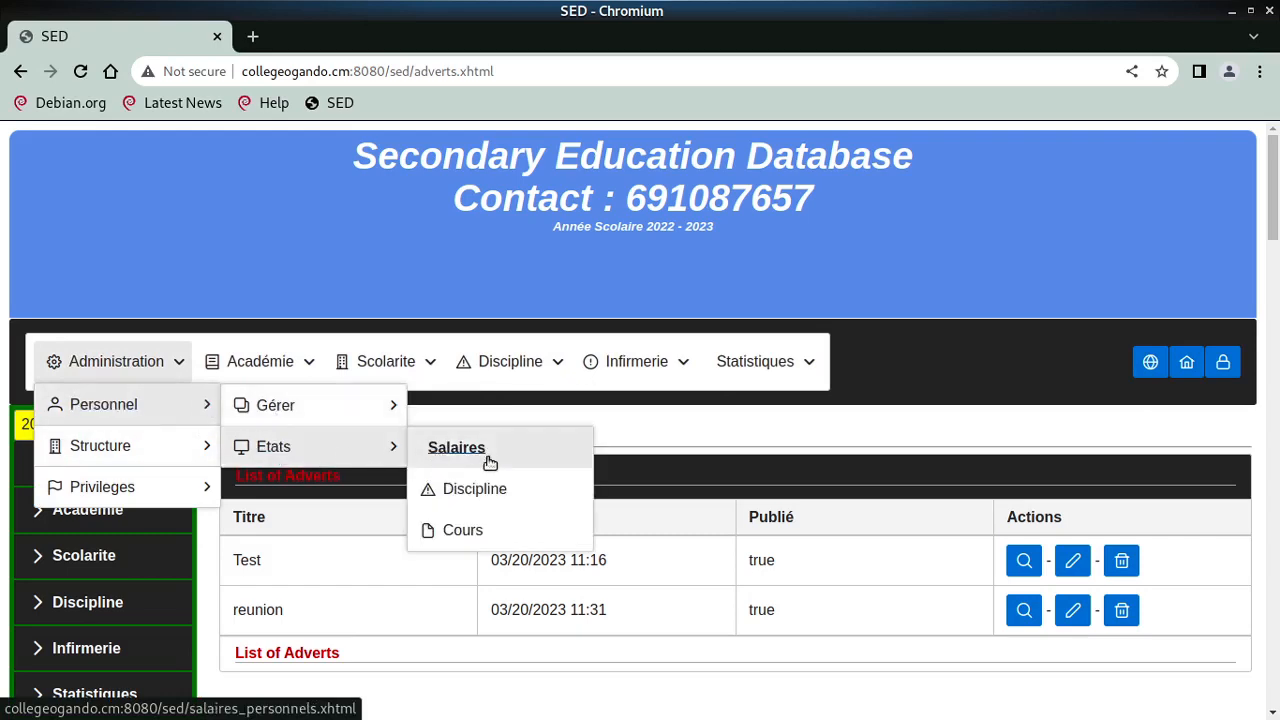
pyautogui.click(499, 529)
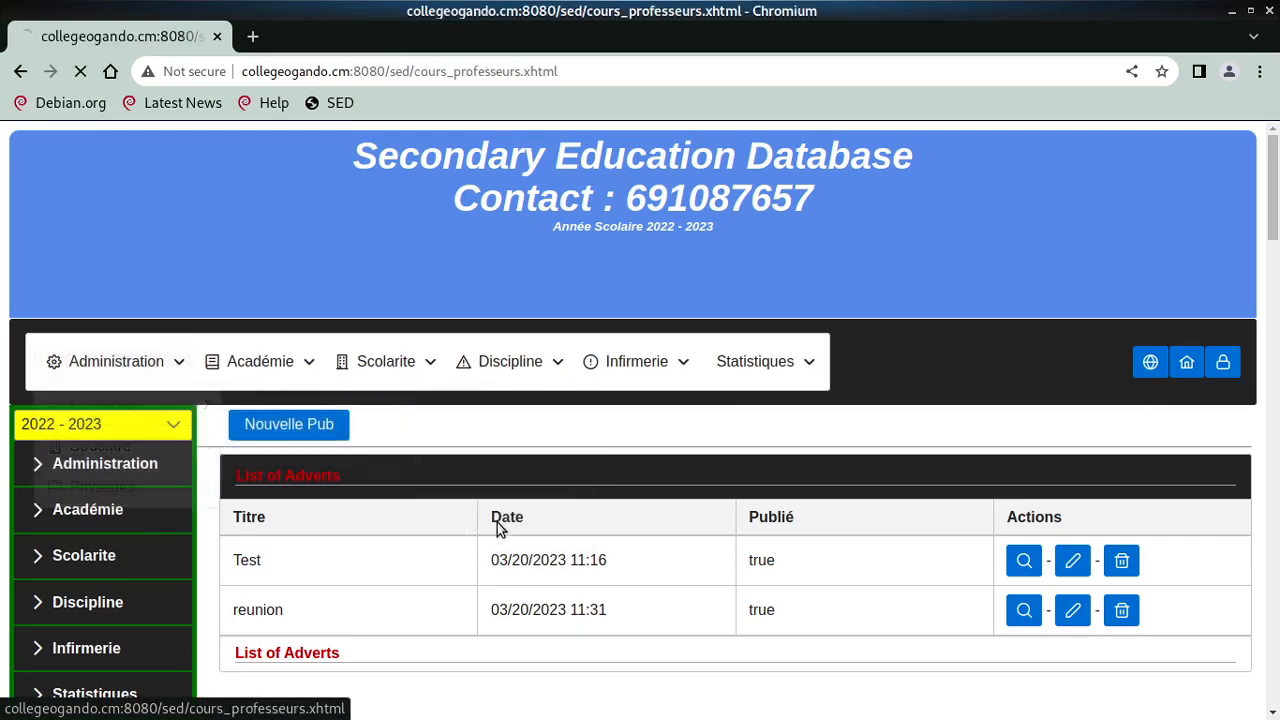
pyautogui.scroll(-1, 497, 505)
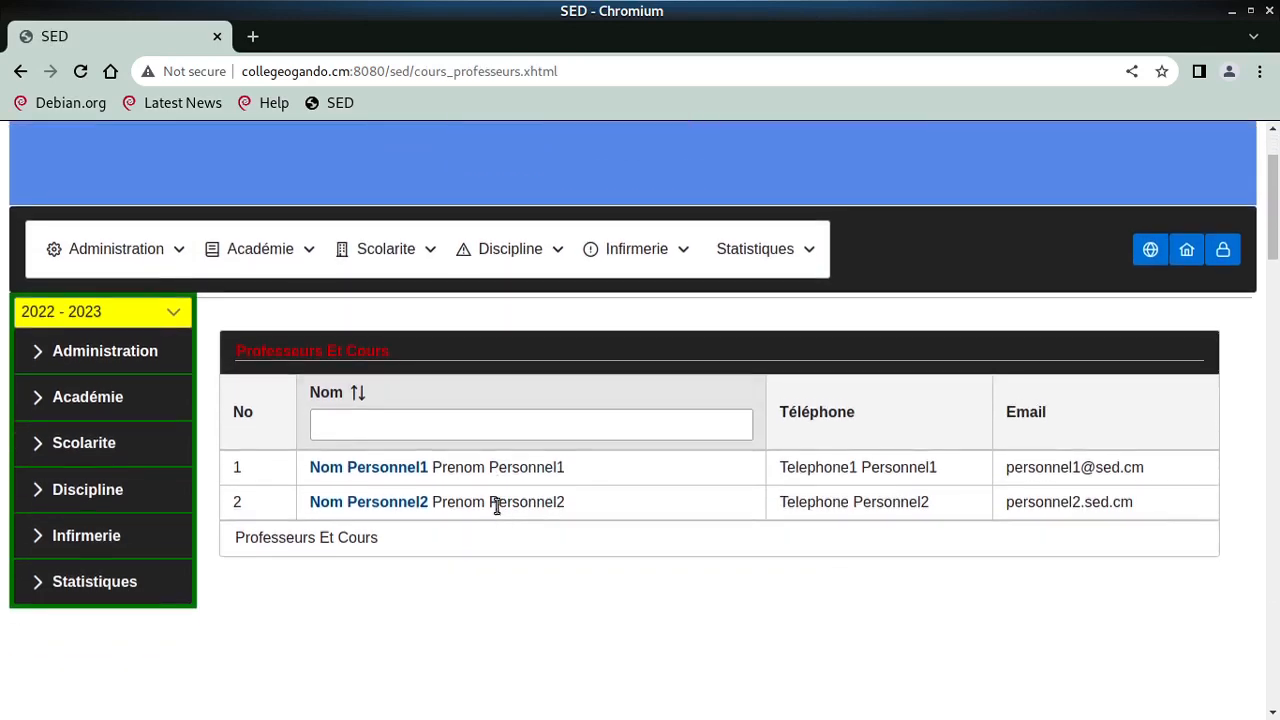
pyautogui.click(393, 467)
# - Start a new course from the staff member's course list
pyautogui.click(172, 345)
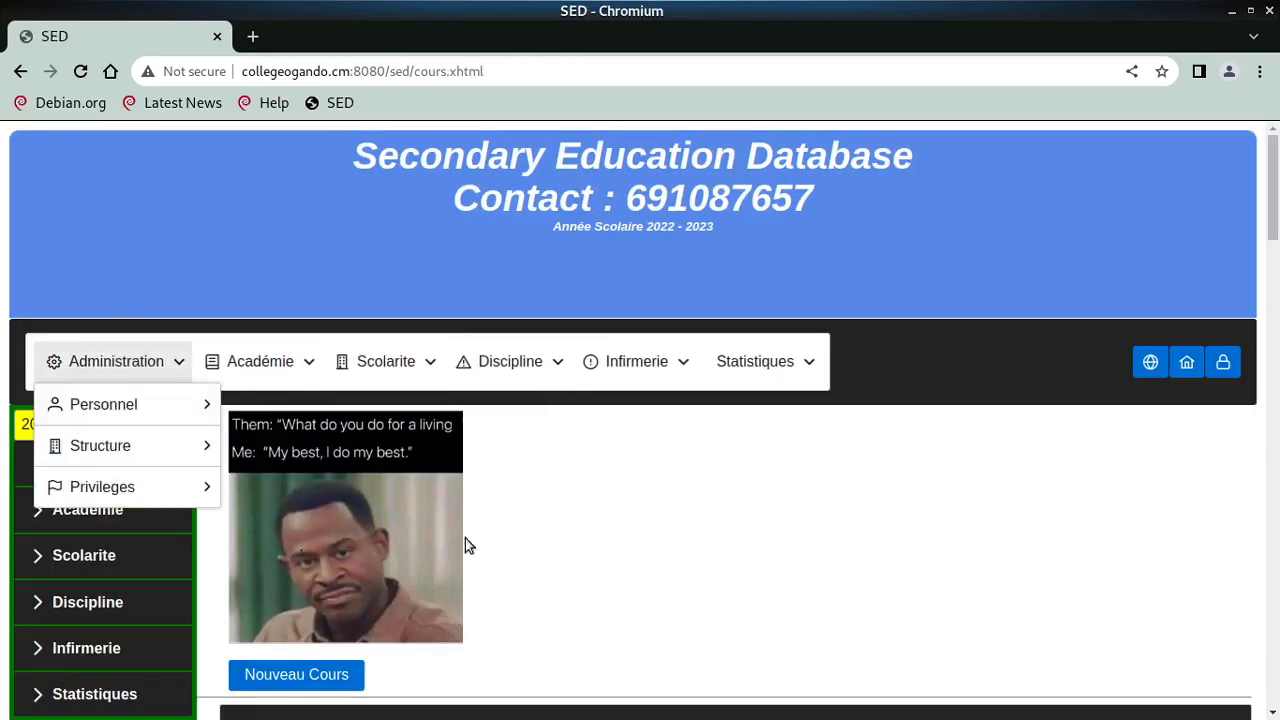
pyautogui.scroll(-2, 421, 518)
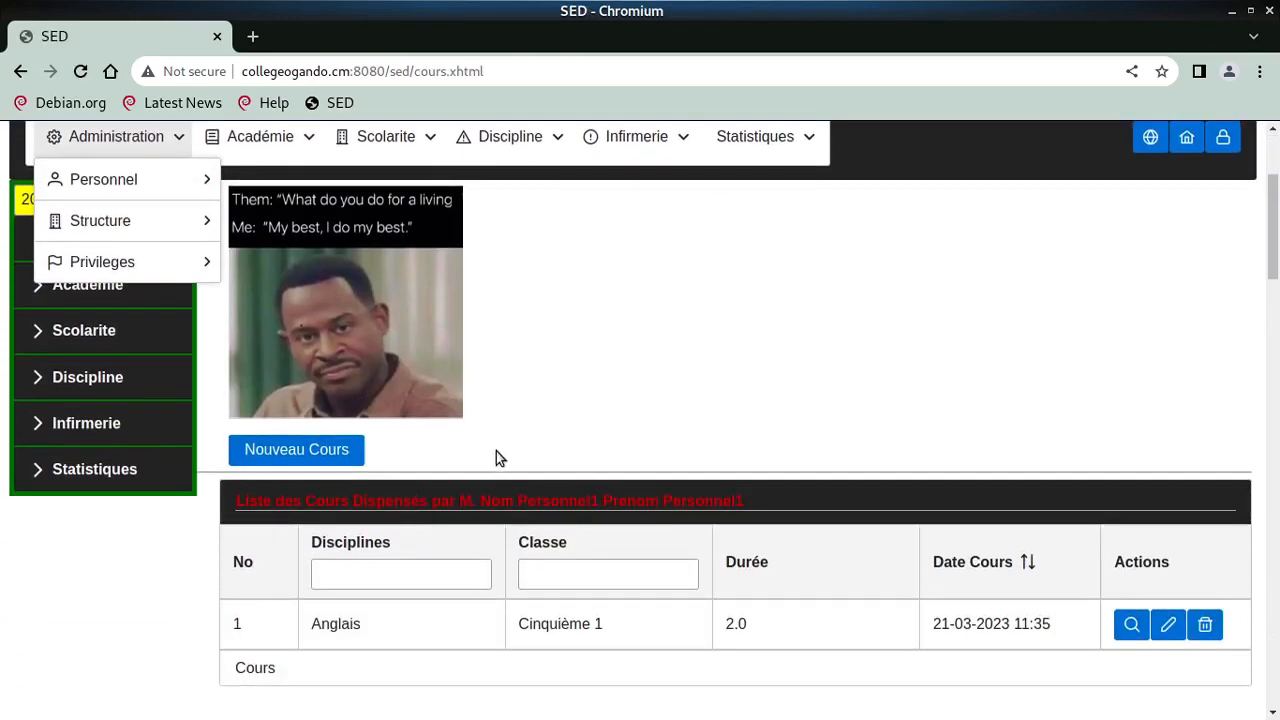
pyautogui.scroll(1, 496, 458)
pyautogui.click(503, 457)
pyautogui.scroll(-2, 505, 457)
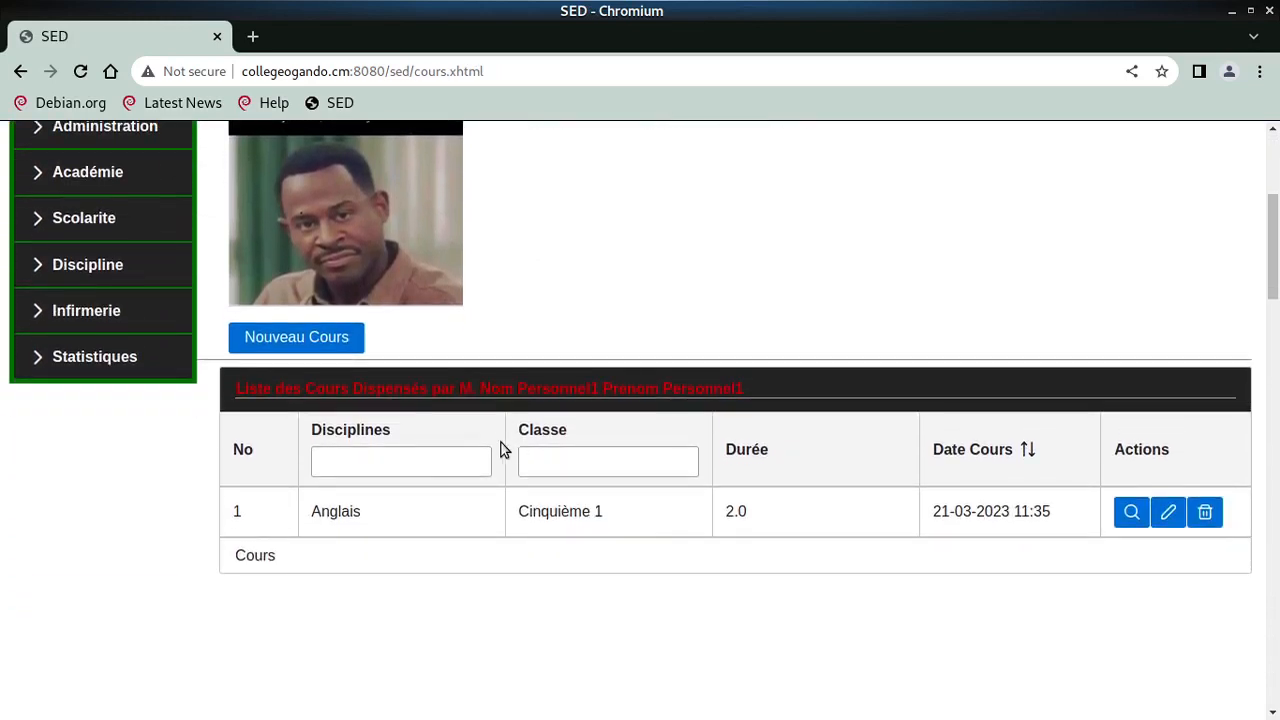
pyautogui.click(309, 343)
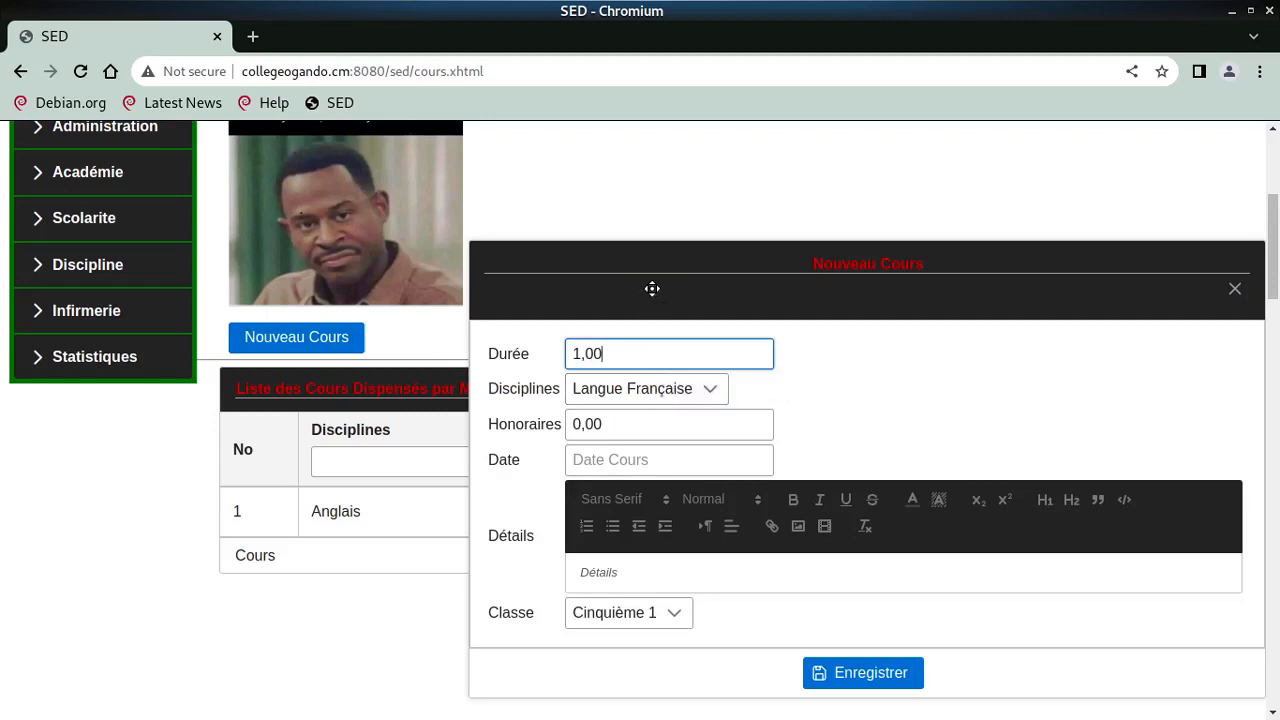
# - Set the new course's duration to 2, keep Langue Française as discipline, and enter fees of 5000
pyautogui.moveTo(651, 289); pyautogui.dragTo(371, 231)
pyautogui.click(390, 302)
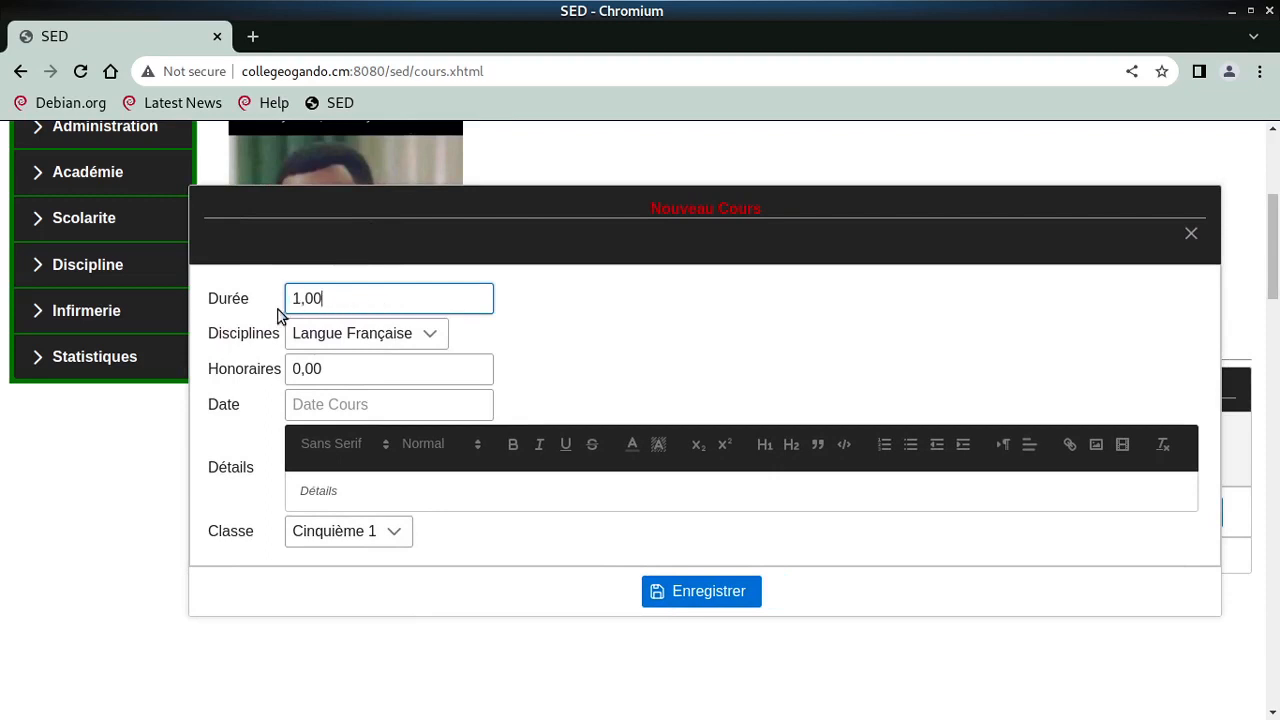
pyautogui.doubleClick(316, 312)
pyautogui.write('2')
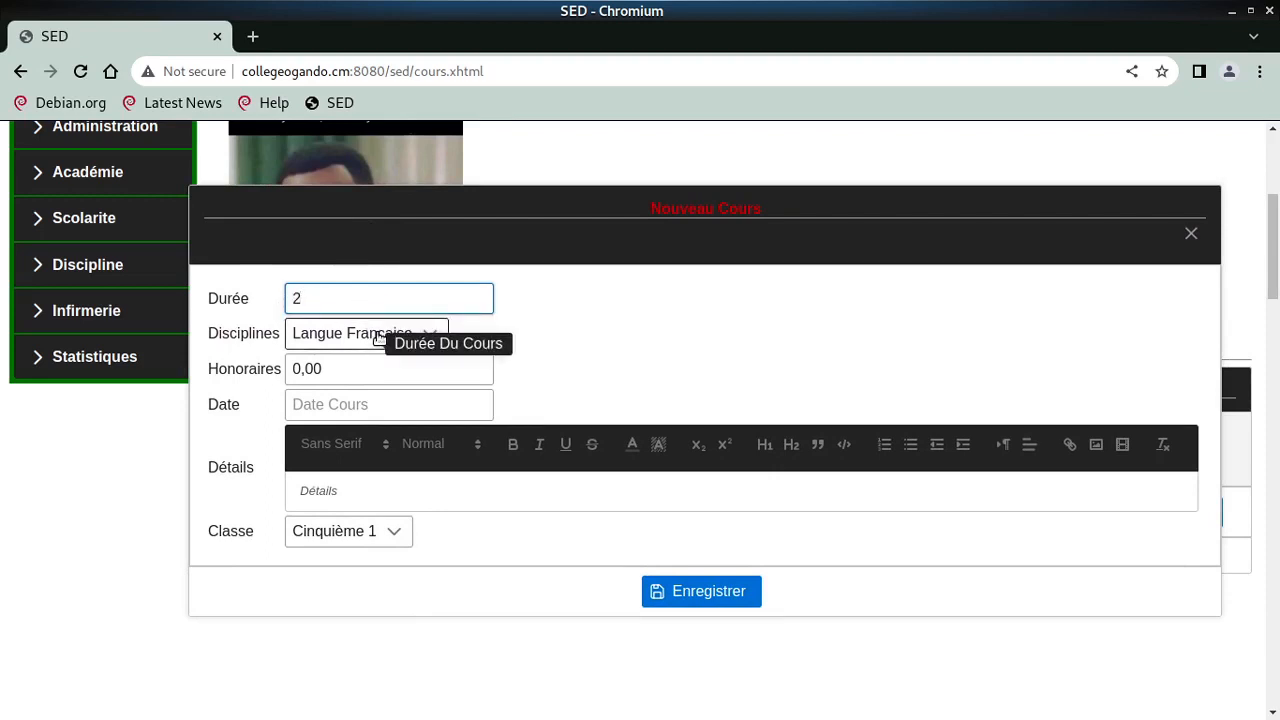
pyautogui.click(373, 340)
pyautogui.click(368, 412)
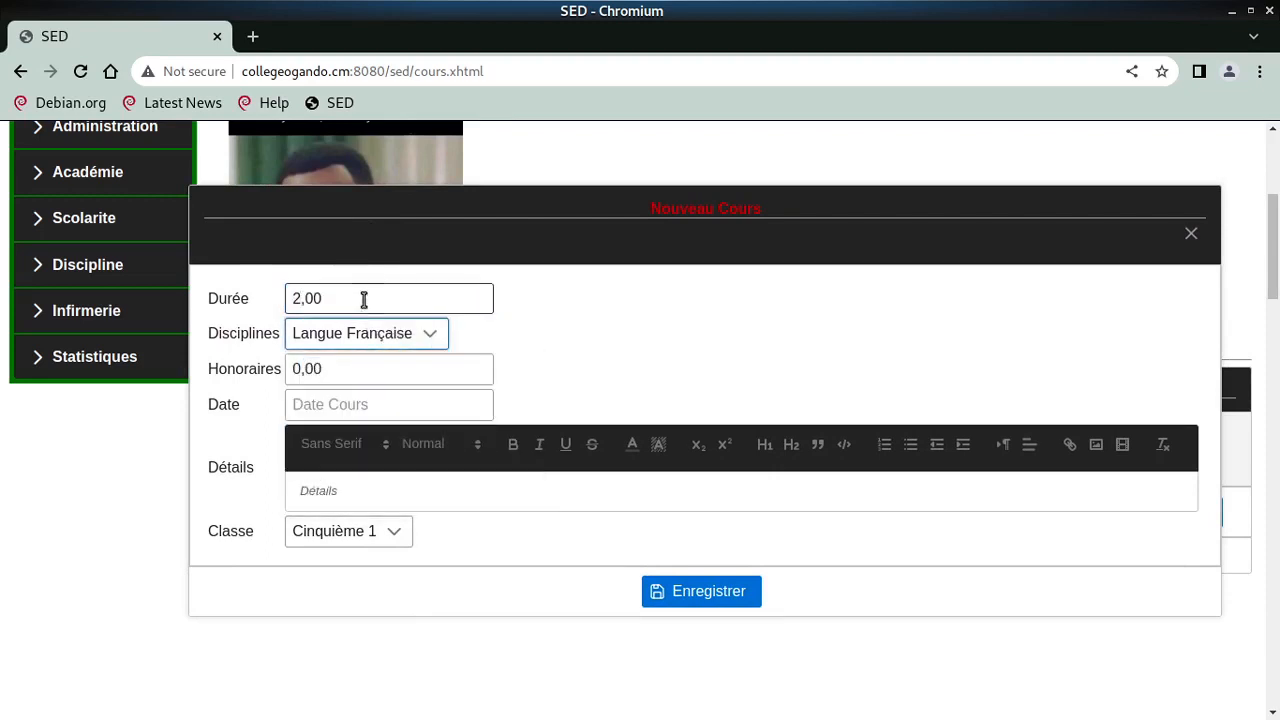
pyautogui.moveTo(358, 380); pyautogui.dragTo(266, 374)
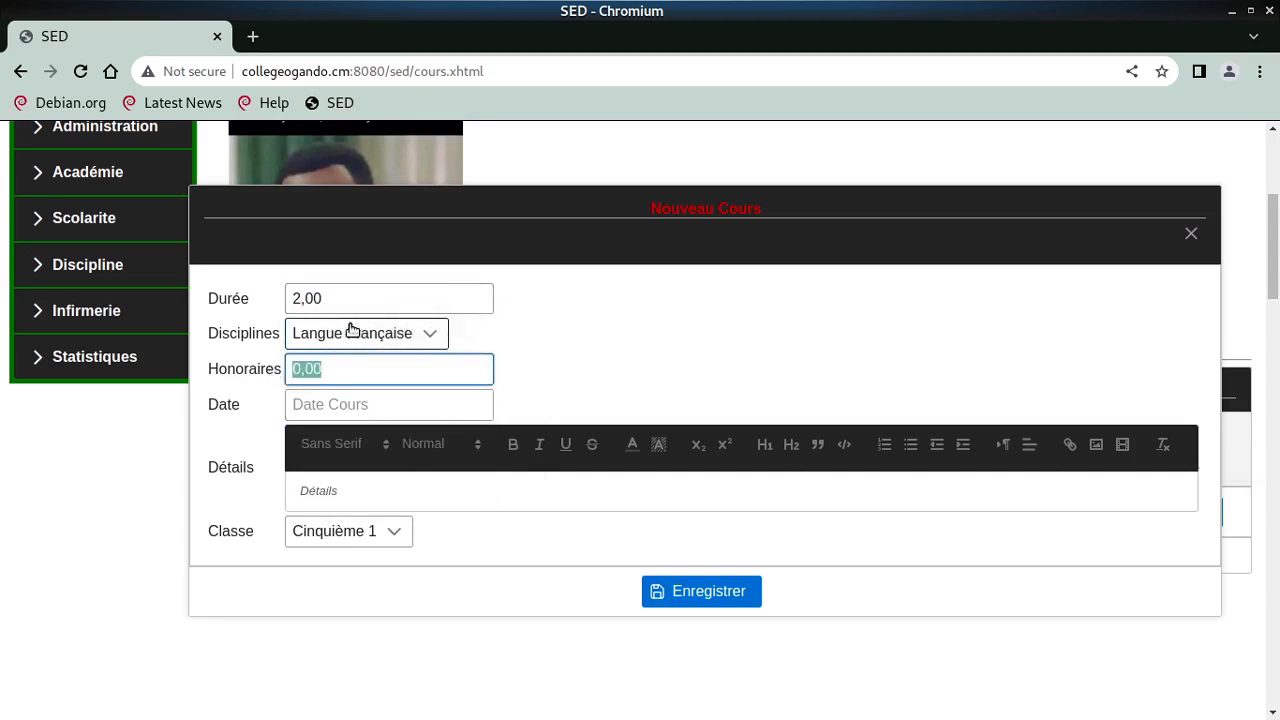
pyautogui.write('500')
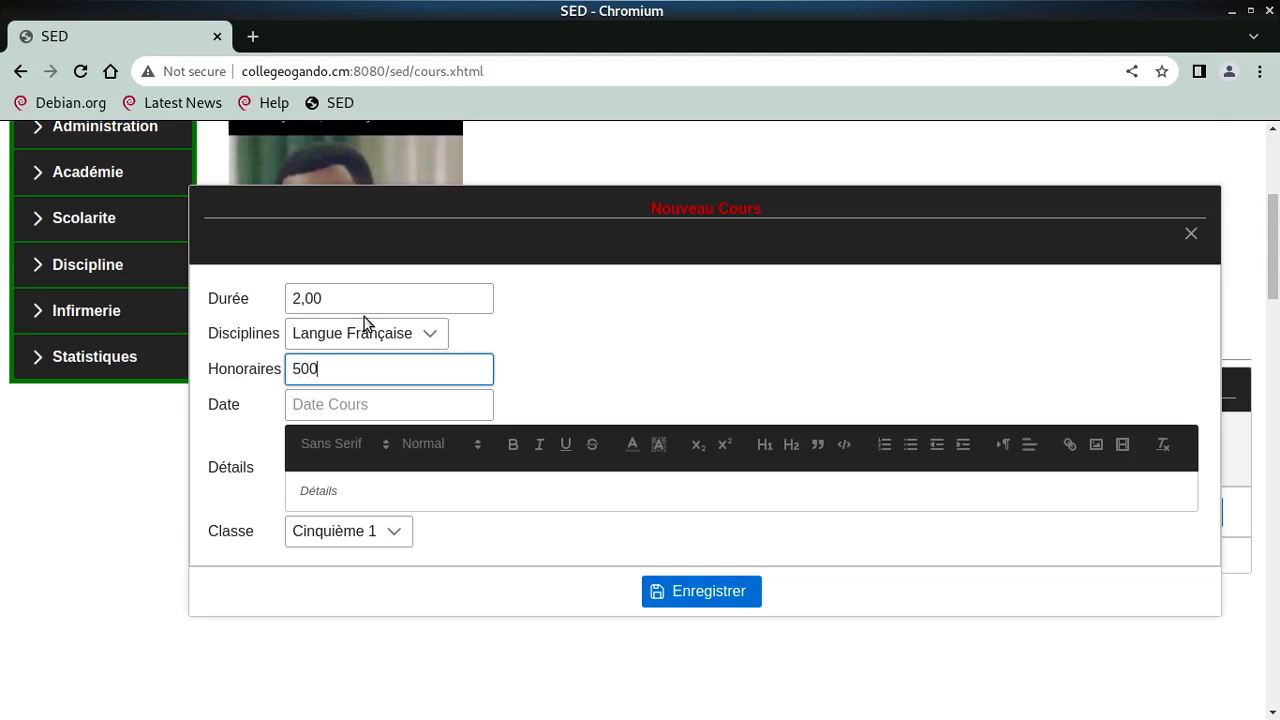
pyautogui.write('0')
# - Pick today's date, 21/03/2023, for the course and adjust the time to 10:30
pyautogui.click(398, 404)
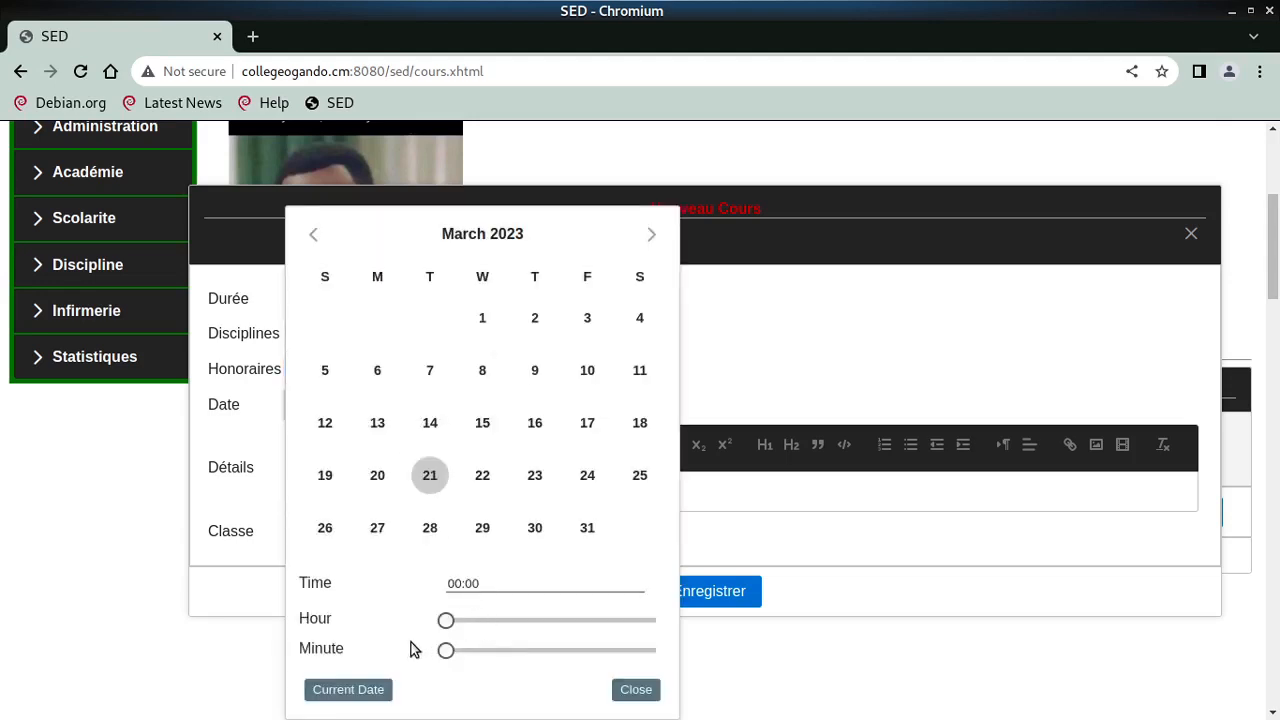
pyautogui.click(365, 690)
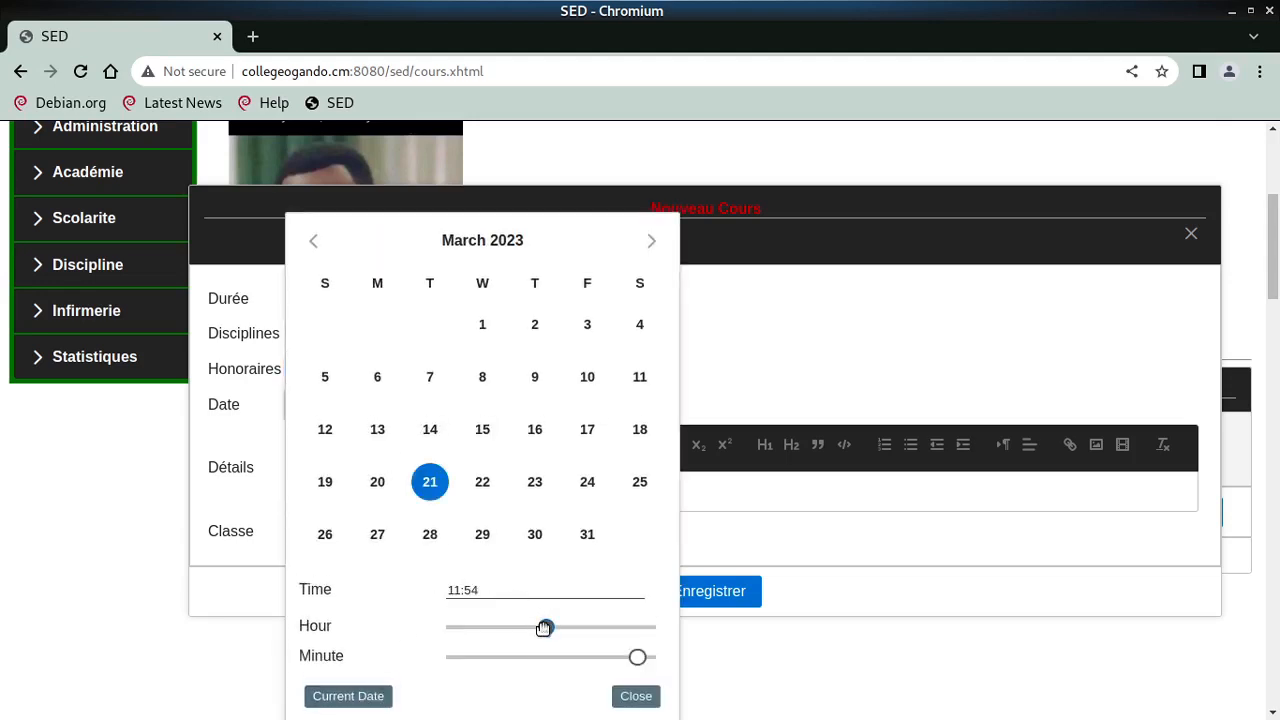
pyautogui.moveTo(544, 627)
pyautogui.mouseDown()
pyautogui.moveTo(520, 627)
pyautogui.moveTo(540, 628)
pyautogui.mouseUp()
pyautogui.moveTo(637, 657); pyautogui.dragTo(554, 657)
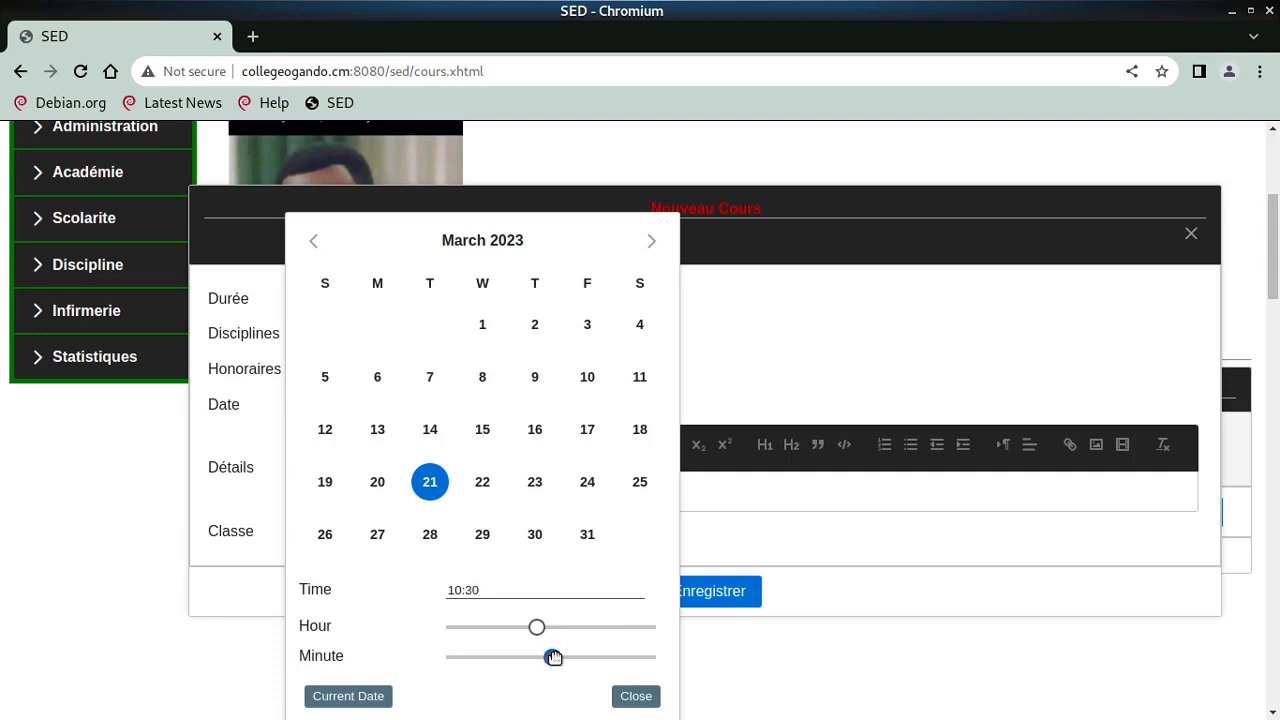
pyautogui.click(638, 695)
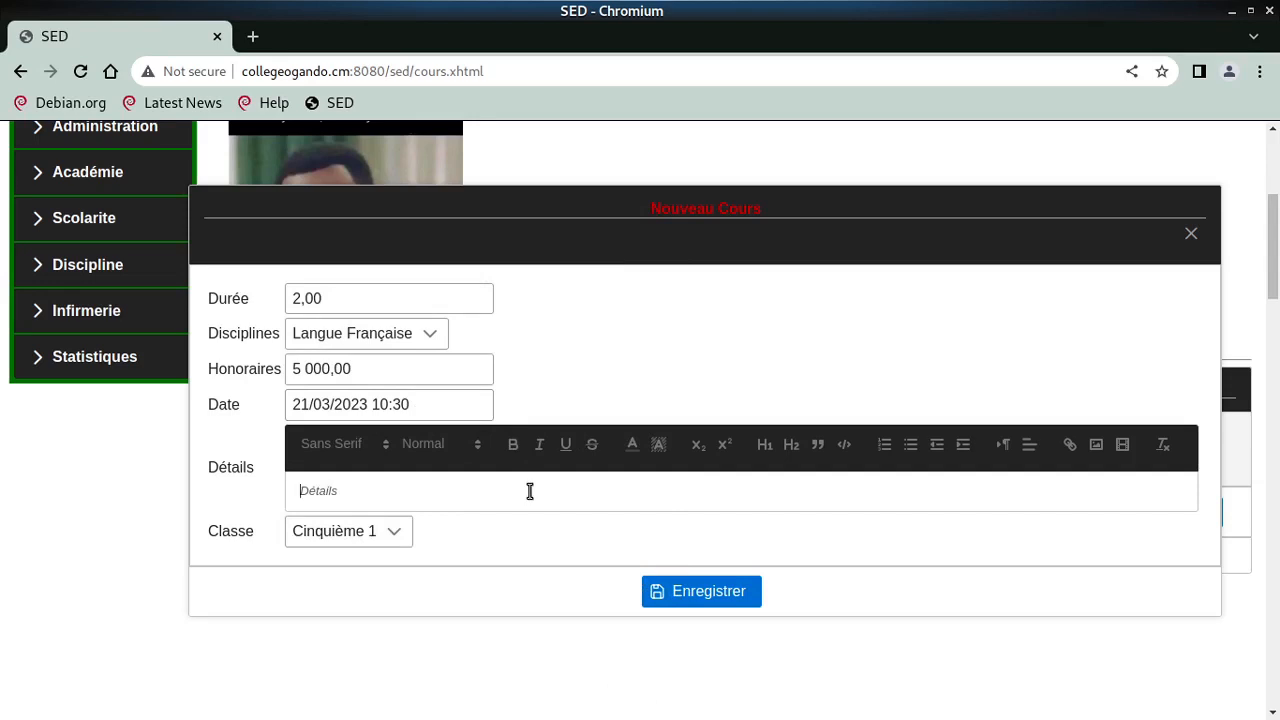
# - Enter 'details' in the Détails field and make it bold
pyautogui.write('details')
pyautogui.press('Return')
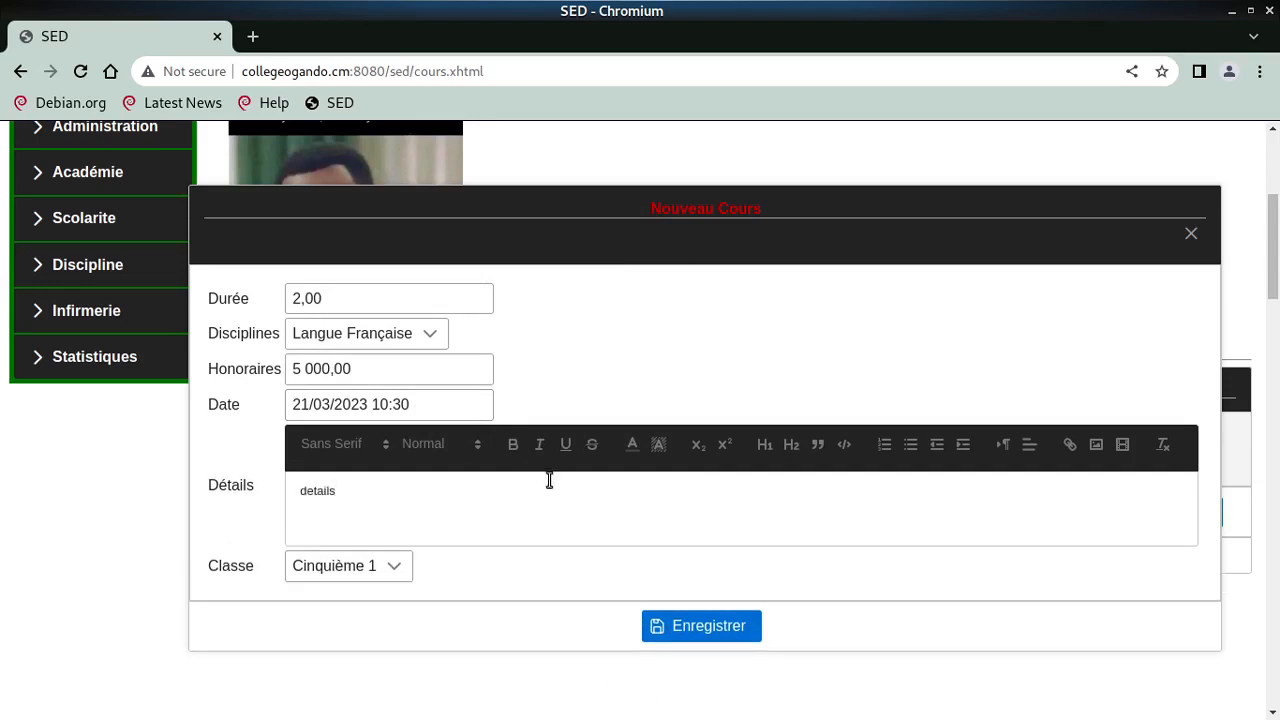
pyautogui.doubleClick(305, 492)
pyautogui.click(513, 444)
pyautogui.click(443, 519)
# - Keep Cinquième 1 as the class and save the Langue Française course
pyautogui.click(378, 566)
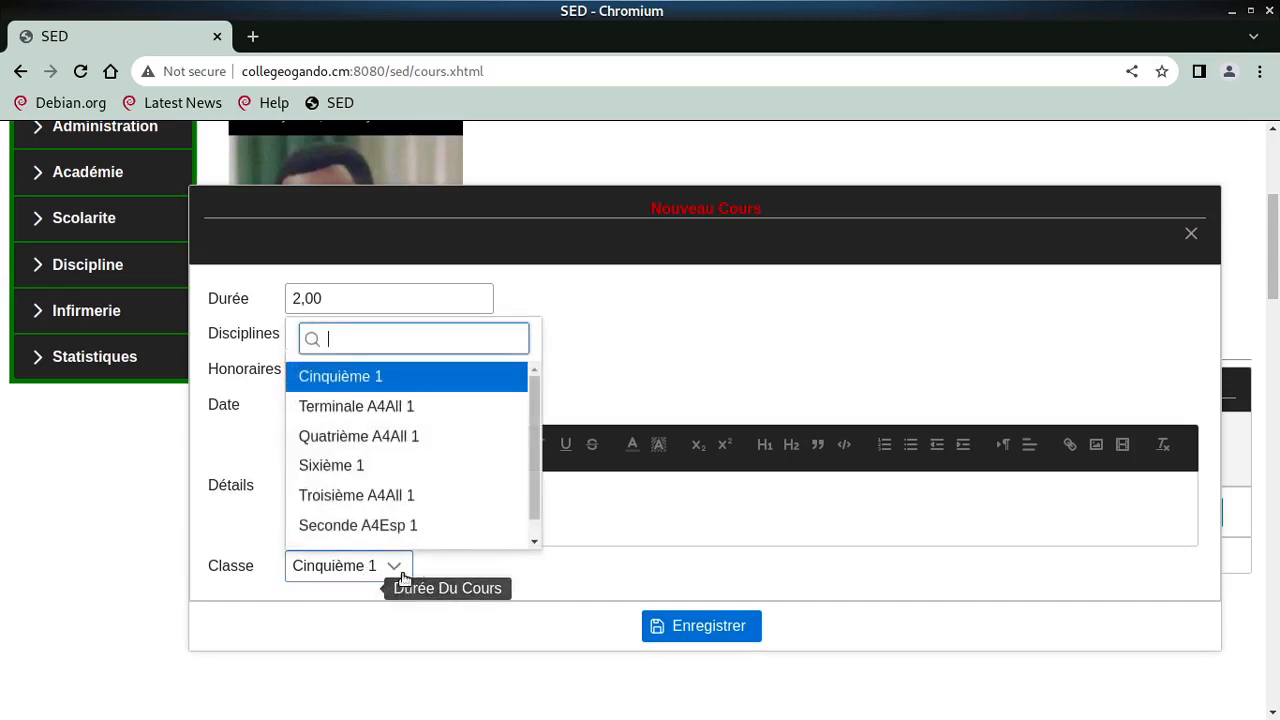
pyautogui.click(377, 376)
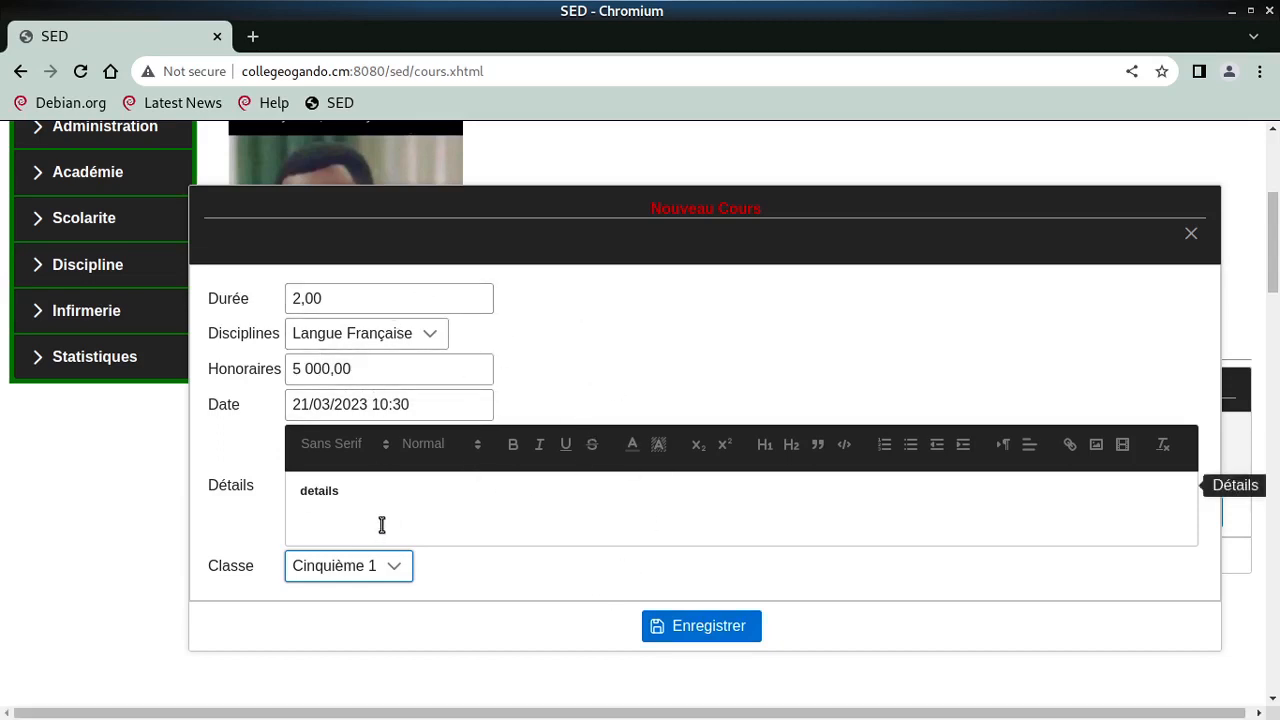
pyautogui.click(657, 625)
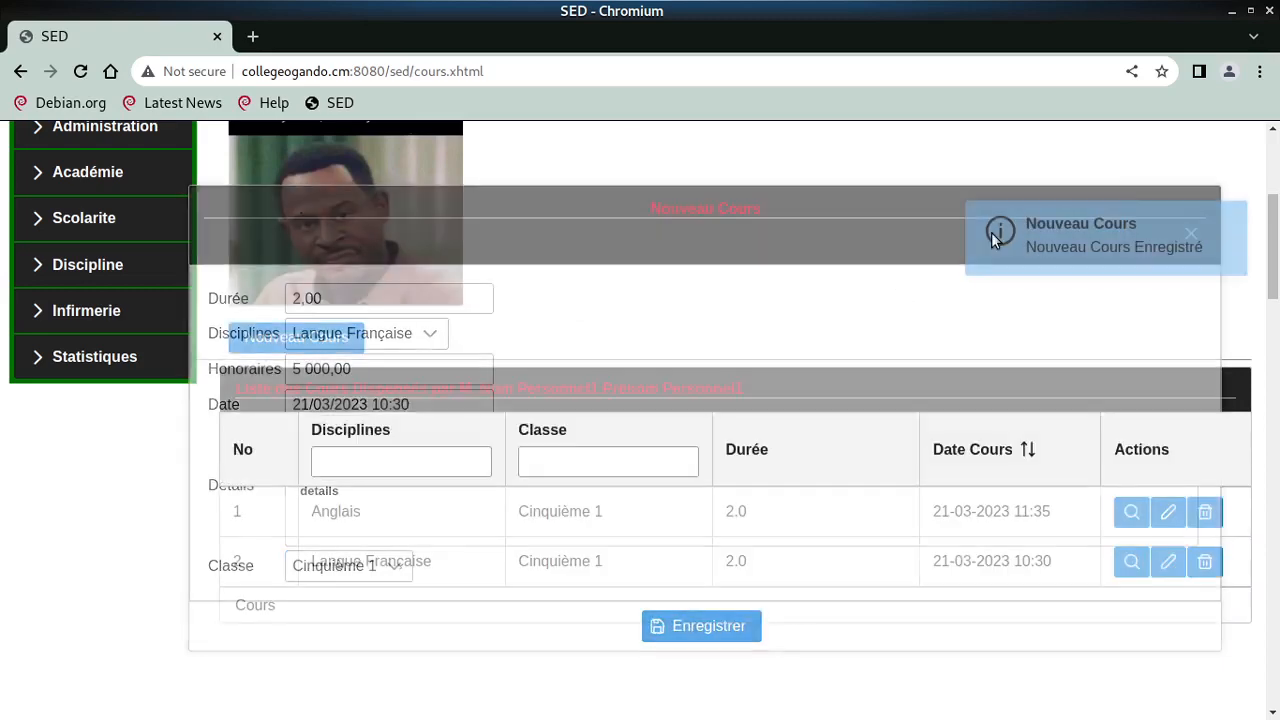
# - Go to Administration > Structure > Classe and open Cinquième 1's empty Emploi de Temps
pyautogui.scroll(4, 502, 390)
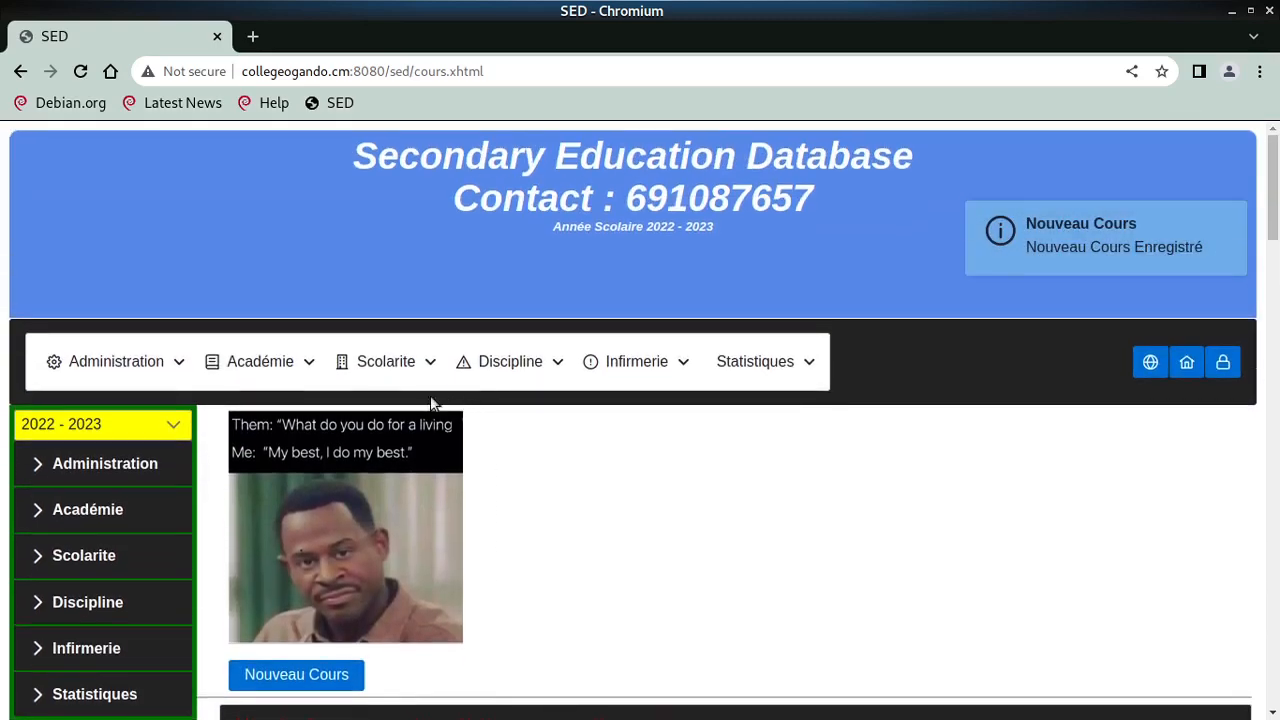
pyautogui.click(275, 362)
pyautogui.moveTo(131, 364)
pyautogui.moveTo(151, 456)
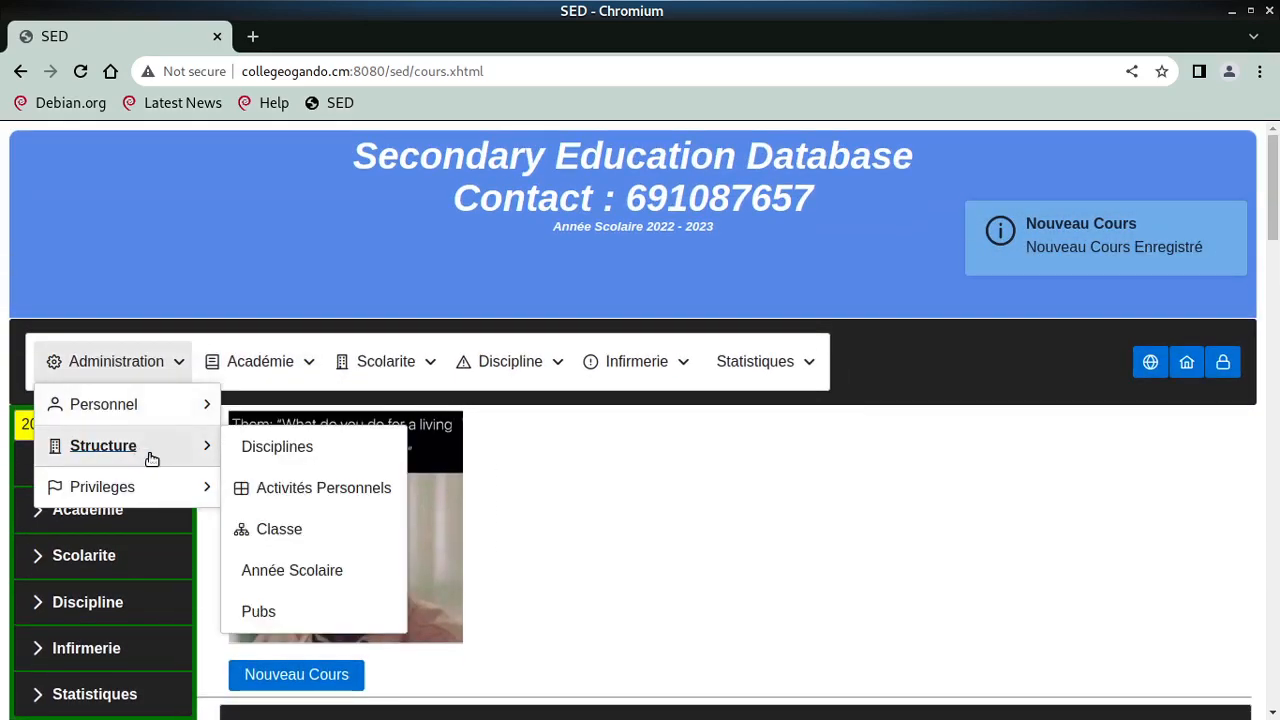
pyautogui.click(309, 541)
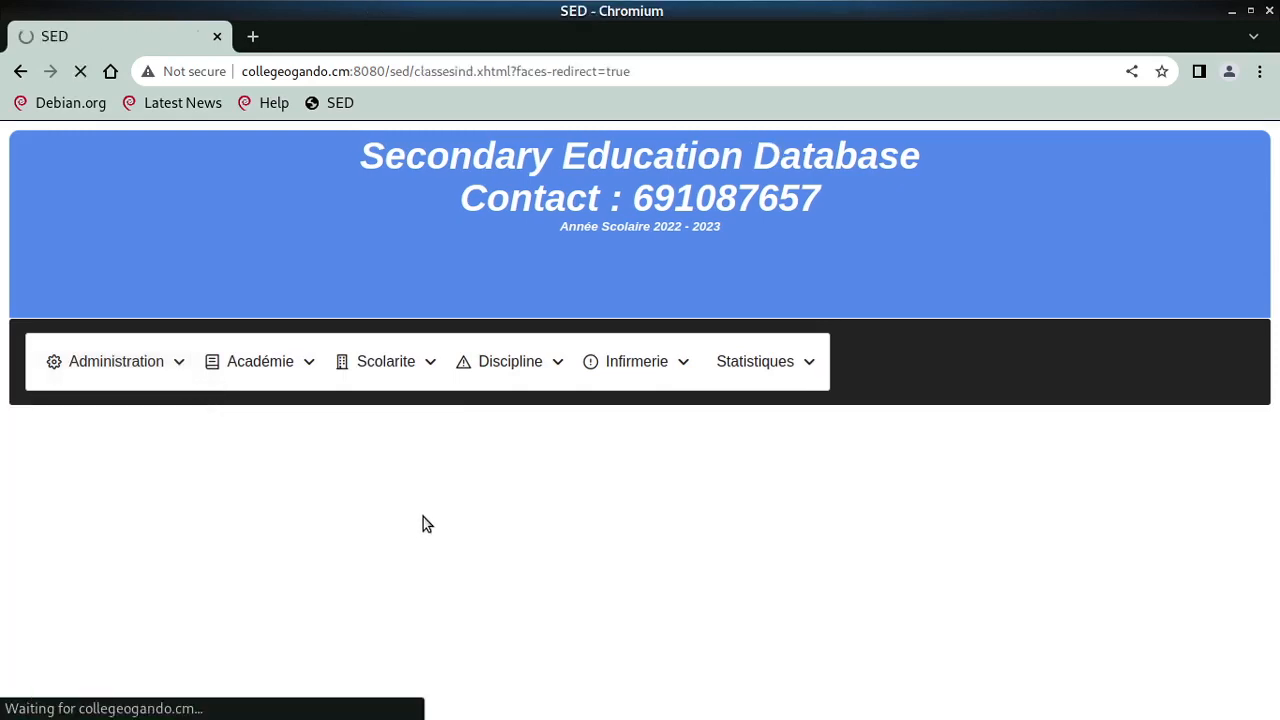
pyautogui.scroll(-2, 410, 460)
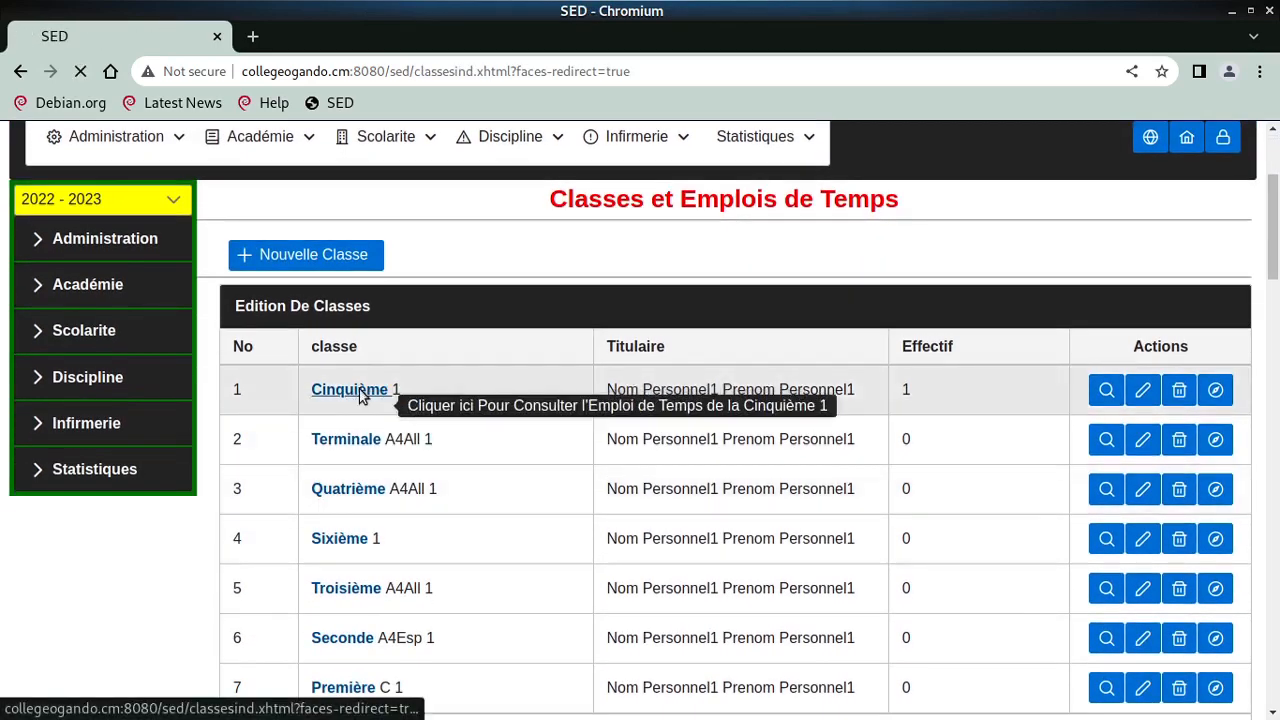
pyautogui.click(362, 390)
pyautogui.scroll(-2, 433, 518)
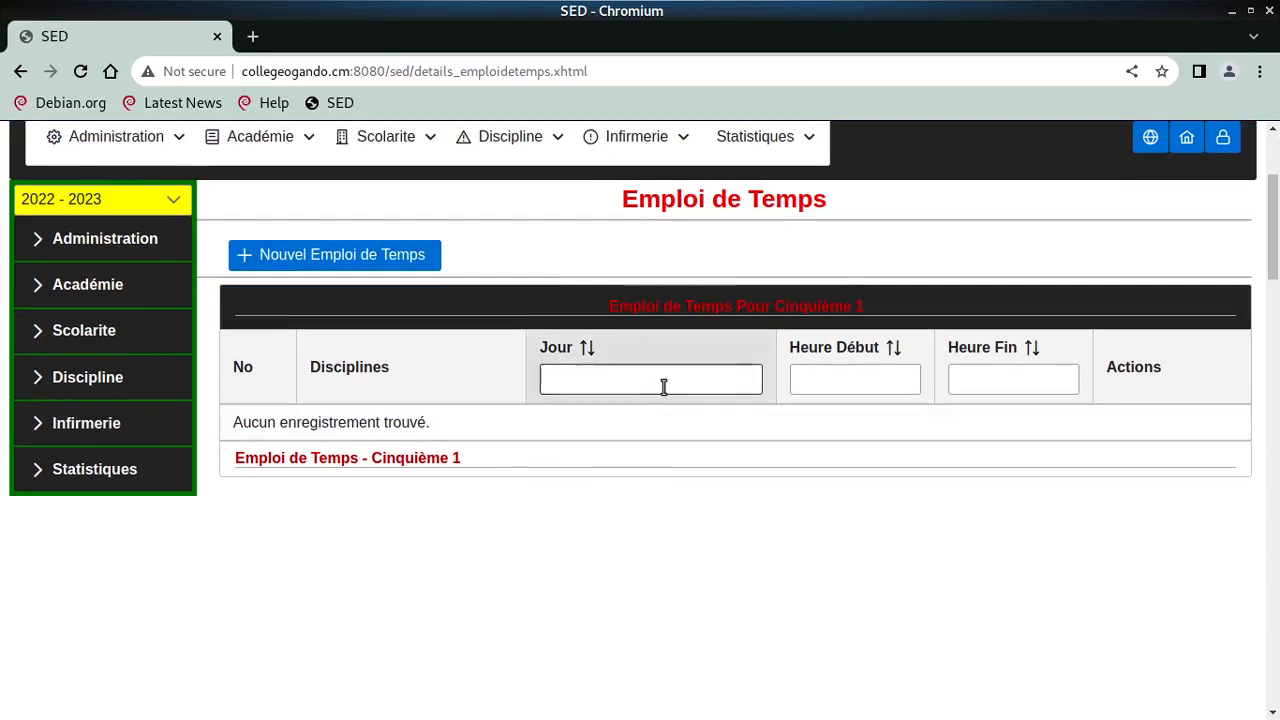
# - Create a new timetable entry with discipline Espagnol and day Lundi
pyautogui.click(349, 265)
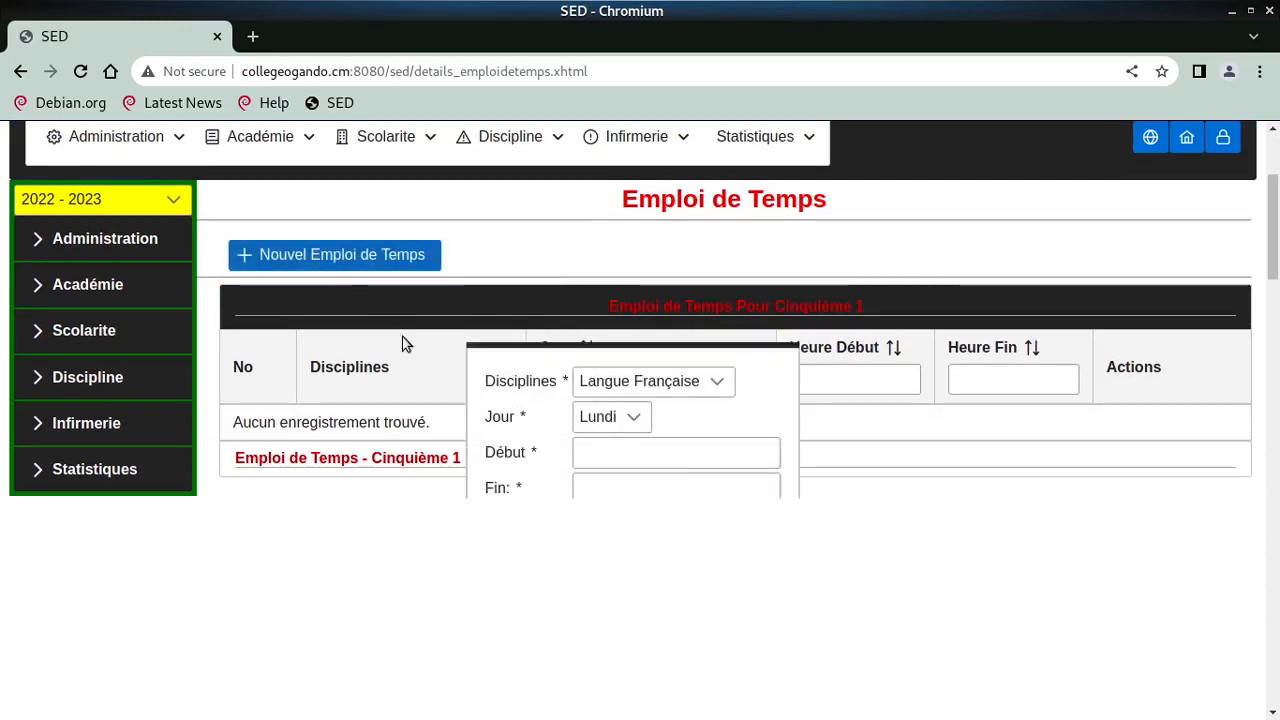
pyautogui.click(629, 386)
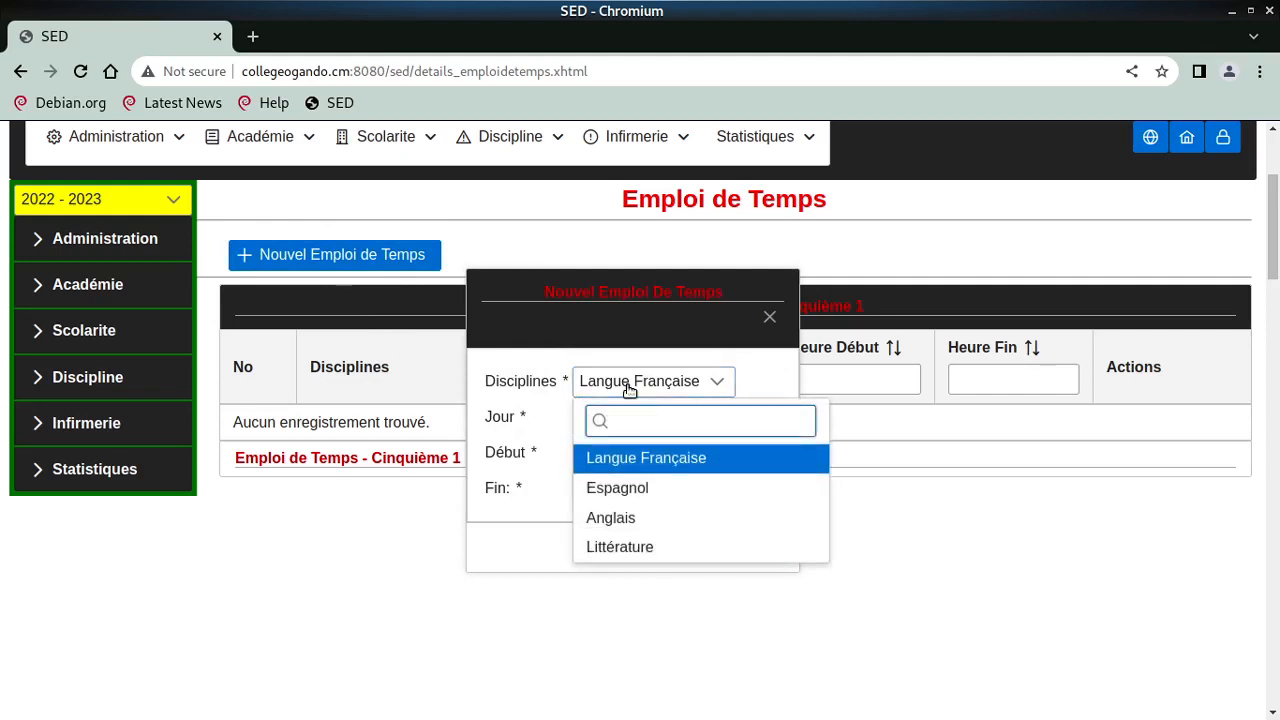
pyautogui.click(666, 487)
pyautogui.click(622, 419)
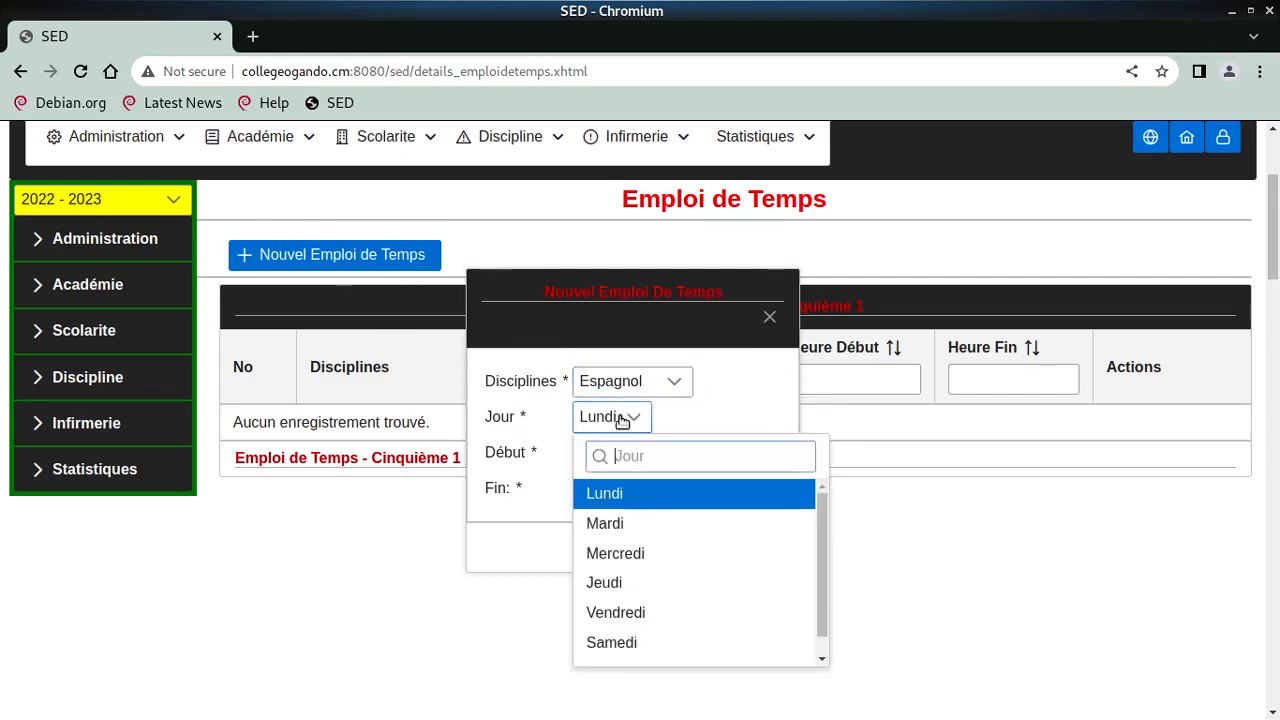
pyautogui.click(622, 492)
# - Set the slot's start time to 11:00
pyautogui.click(611, 451)
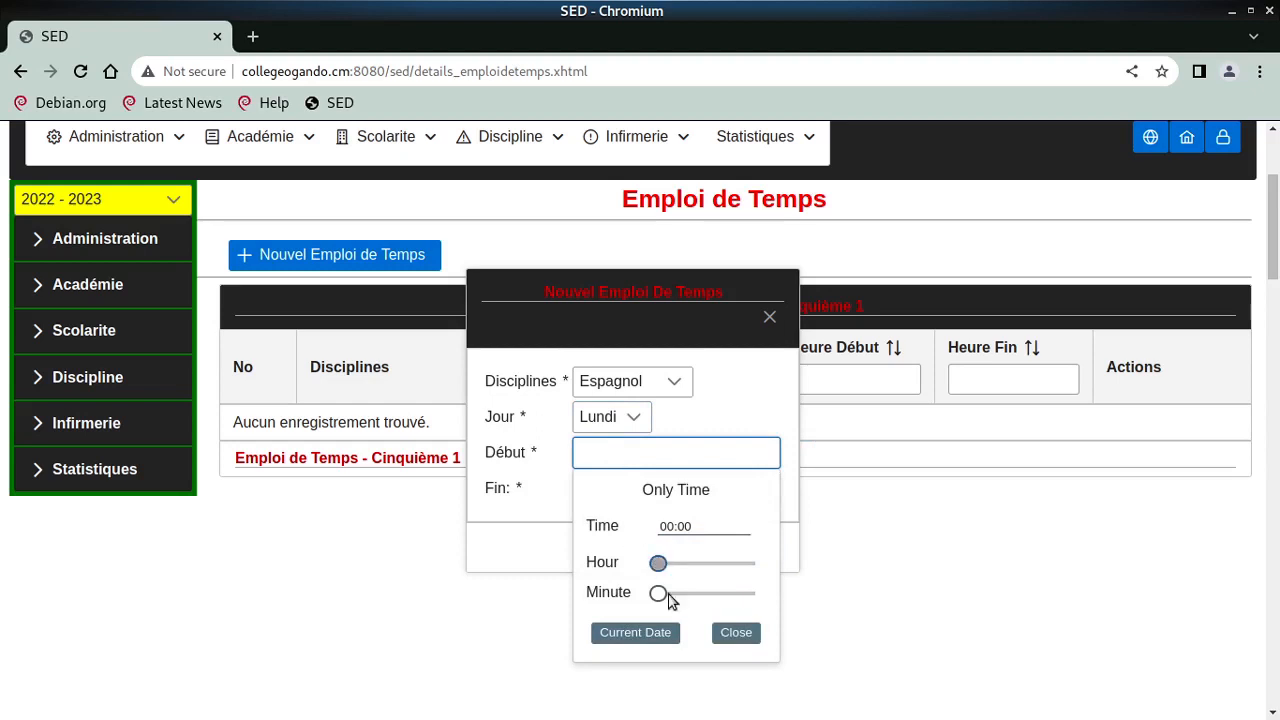
pyautogui.click(658, 635)
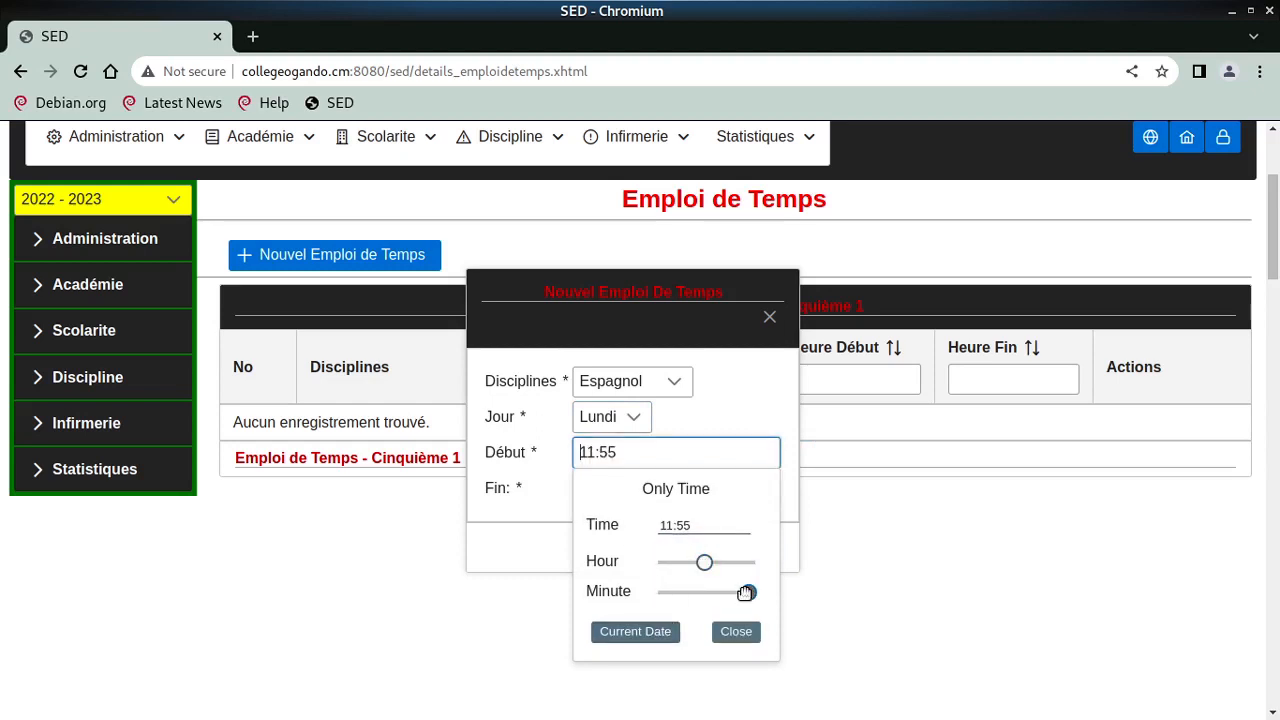
pyautogui.moveTo(745, 594); pyautogui.dragTo(655, 594)
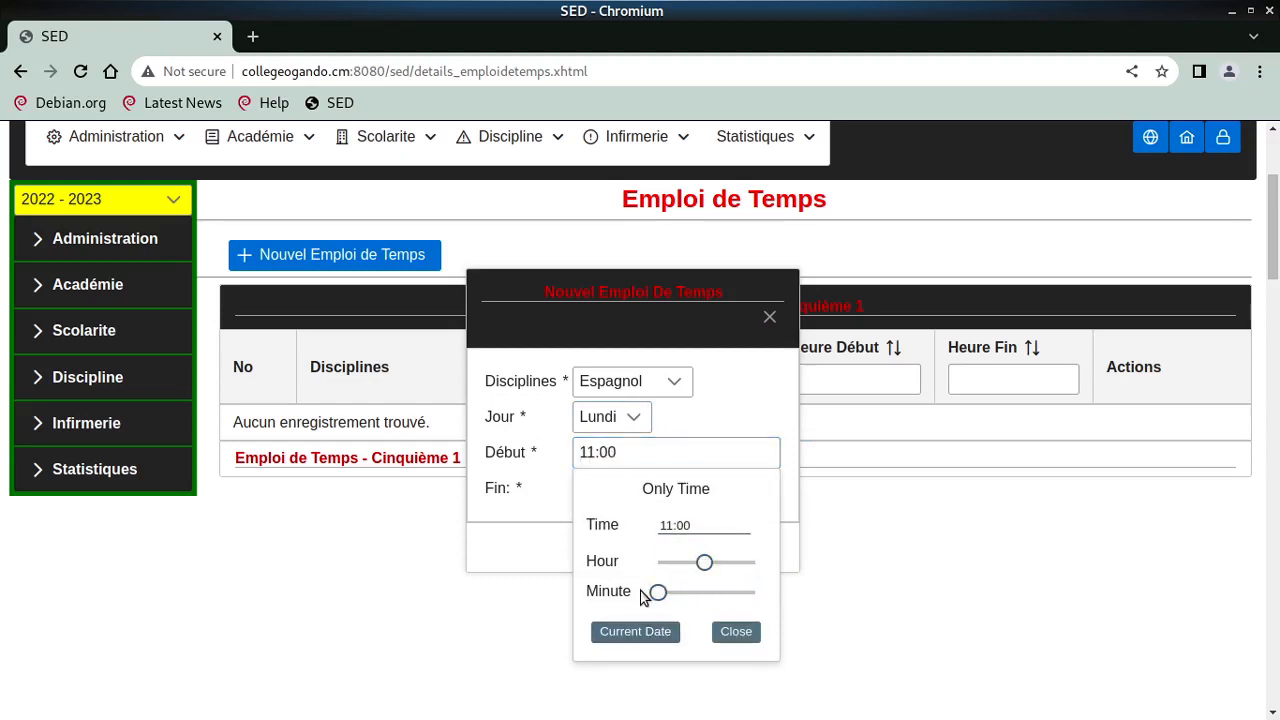
pyautogui.click(737, 633)
# - Set the end time to 13:00 and save the Espagnol Lundi slot
pyautogui.click(616, 490)
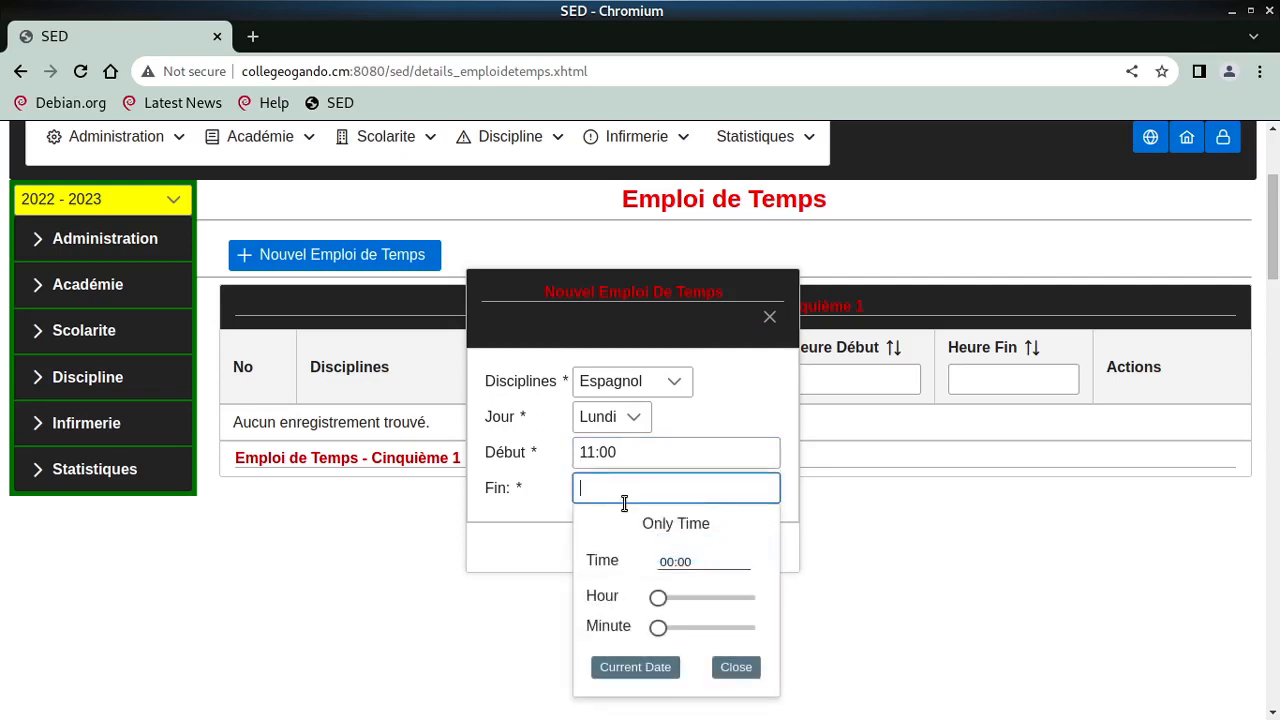
pyautogui.moveTo(655, 603); pyautogui.dragTo(714, 601)
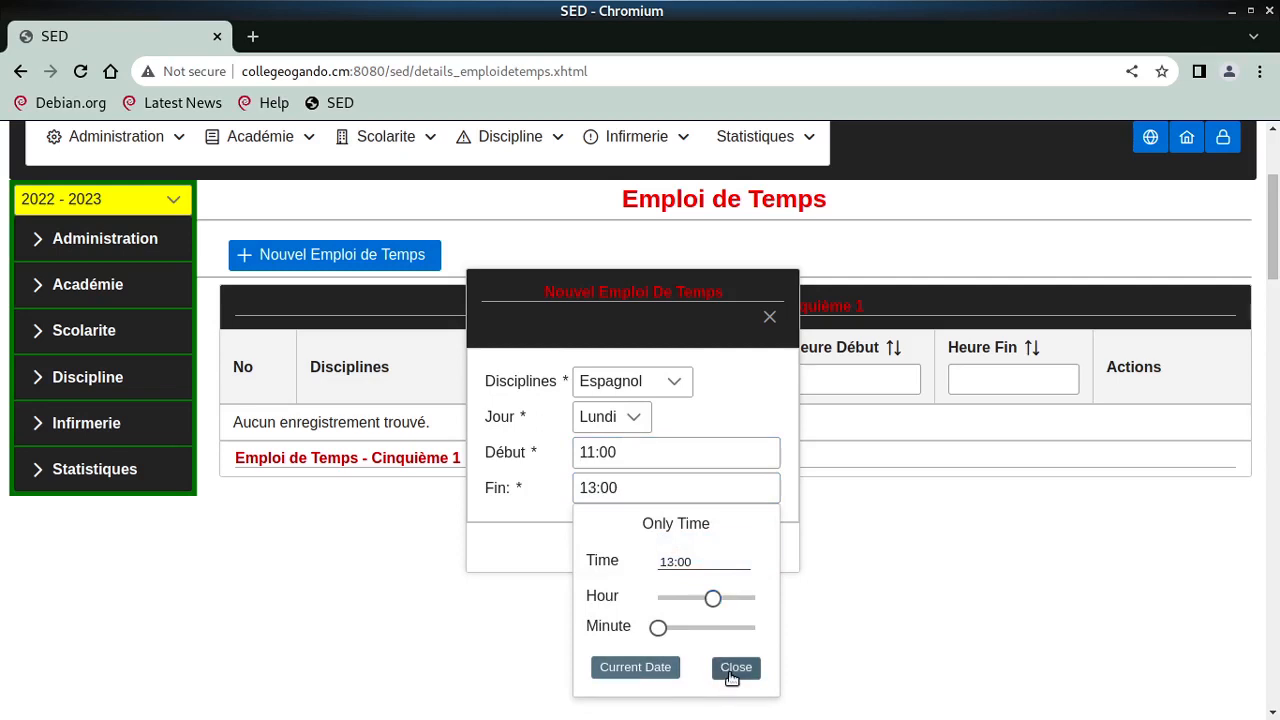
pyautogui.click(737, 668)
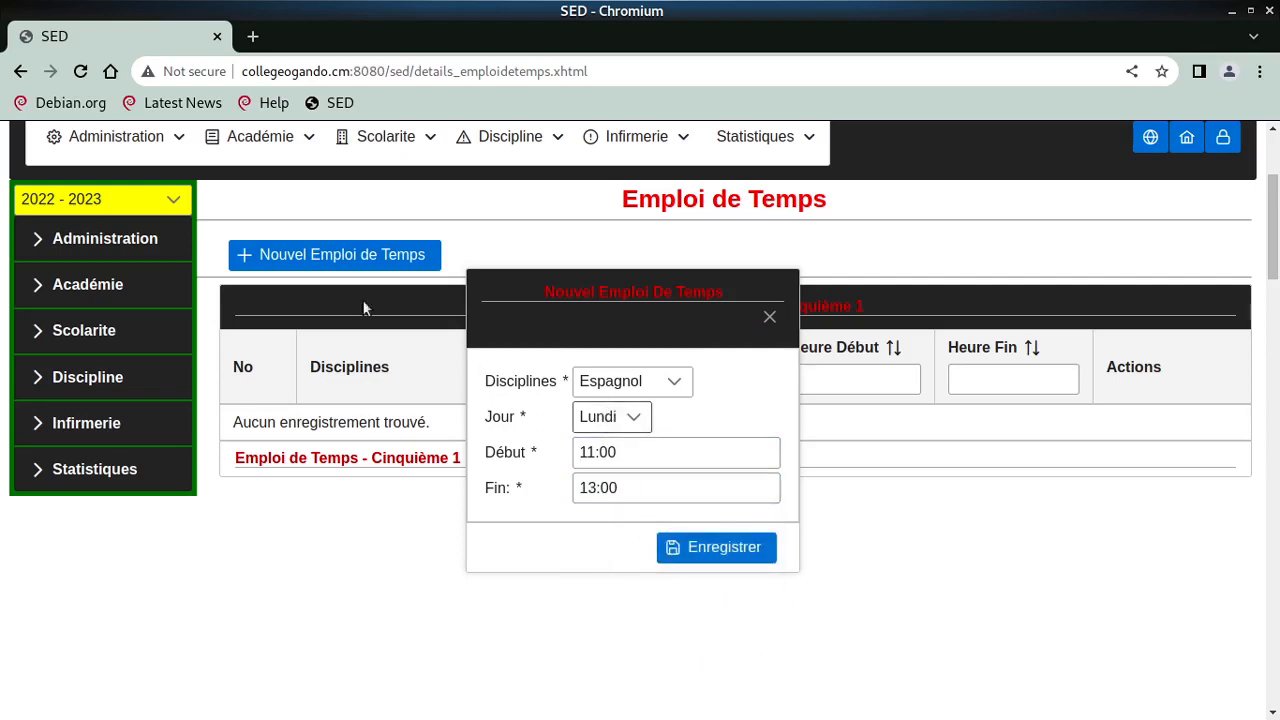
pyautogui.scroll(3, 908, 587)
pyautogui.scroll(-3, 908, 587)
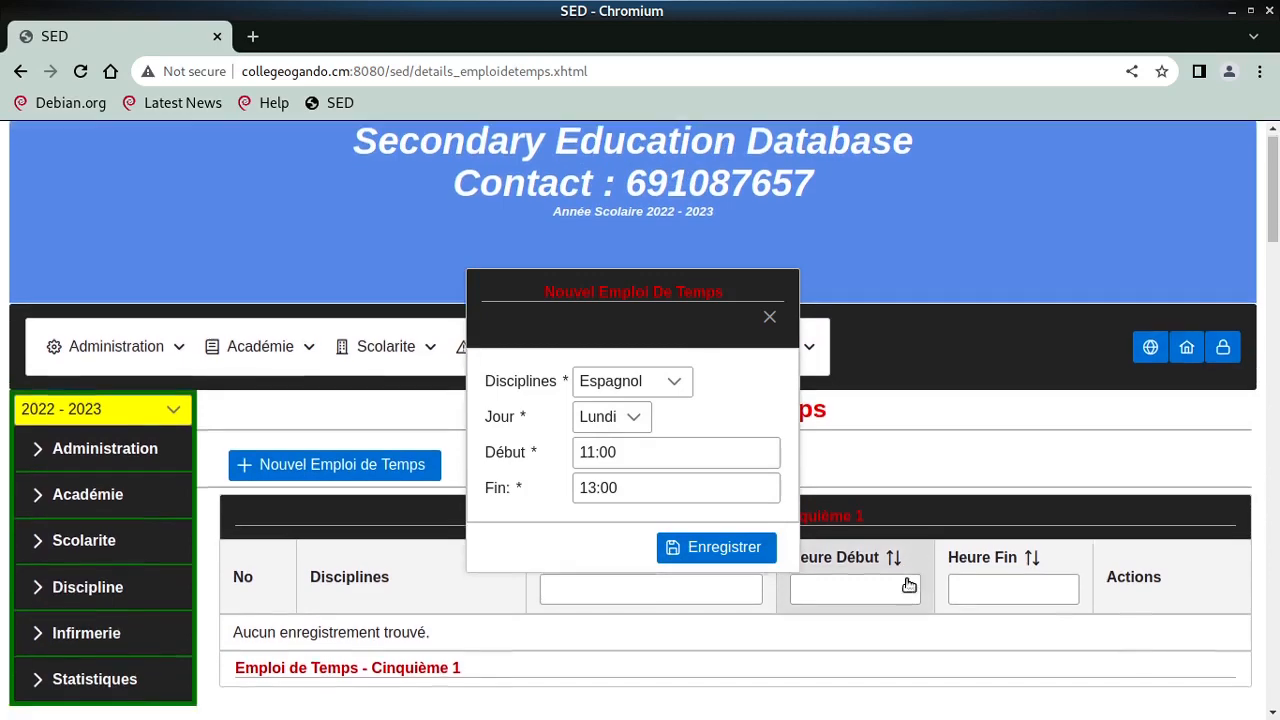
pyautogui.scroll(-3, 905, 583)
pyautogui.scroll(5, 898, 574)
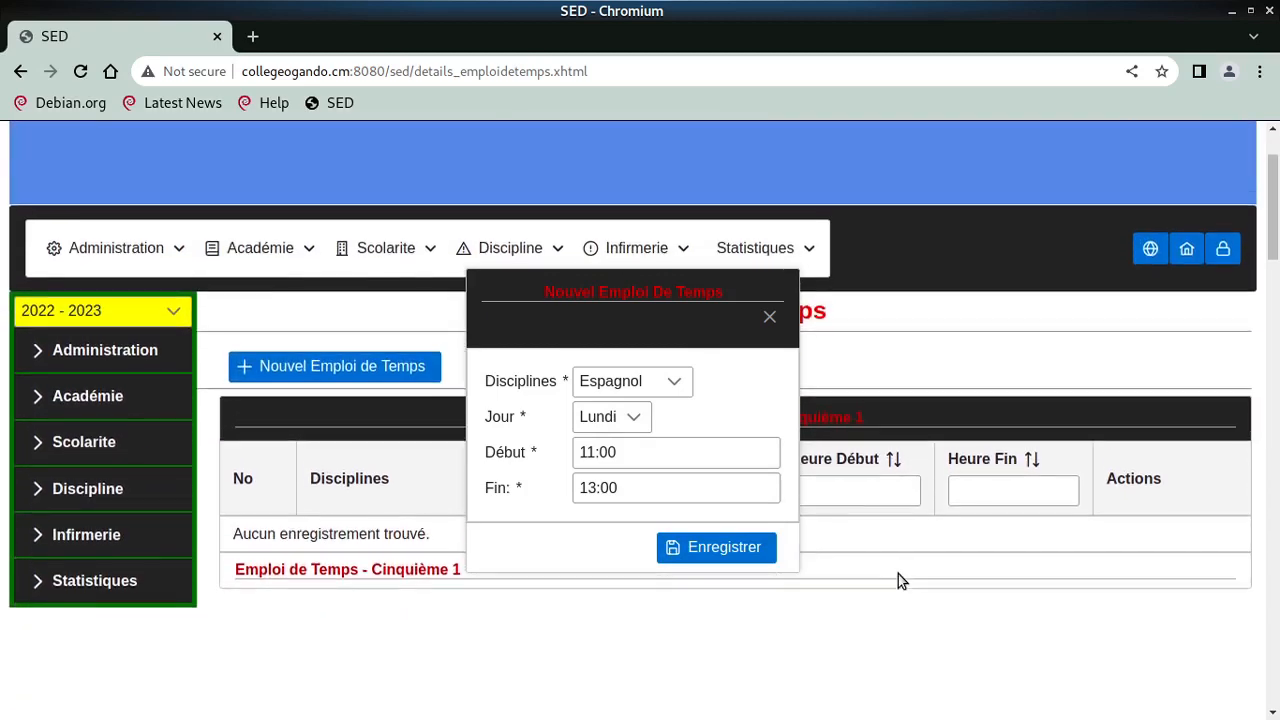
pyautogui.click(728, 547)
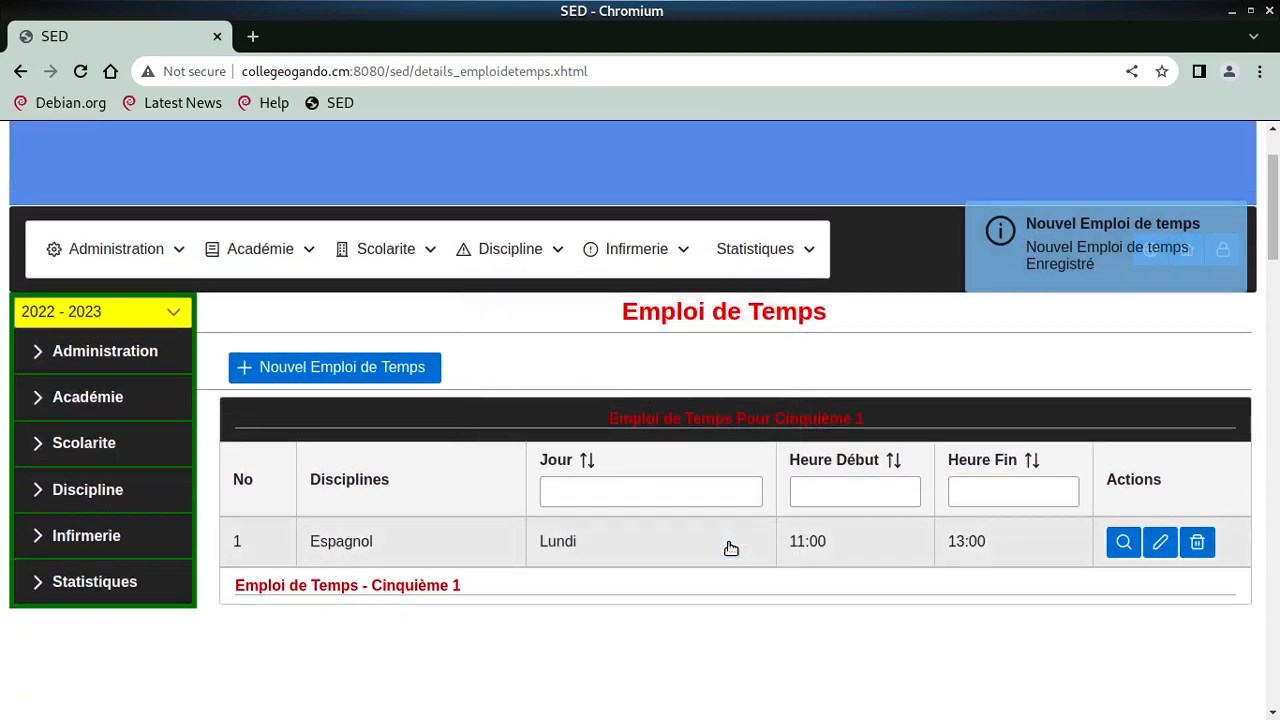